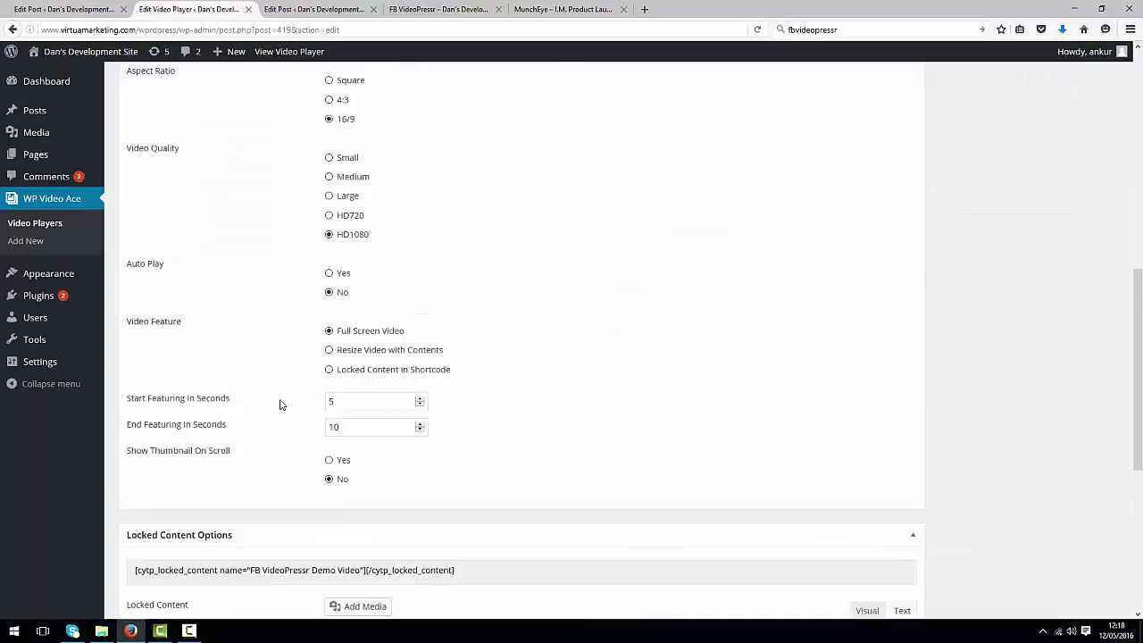
Step: Return to the Video Players list and select the shortcode of the FB VideoPressr Demo Video player
scroll(280, 402, "up", 8)
left_click(13, 30)
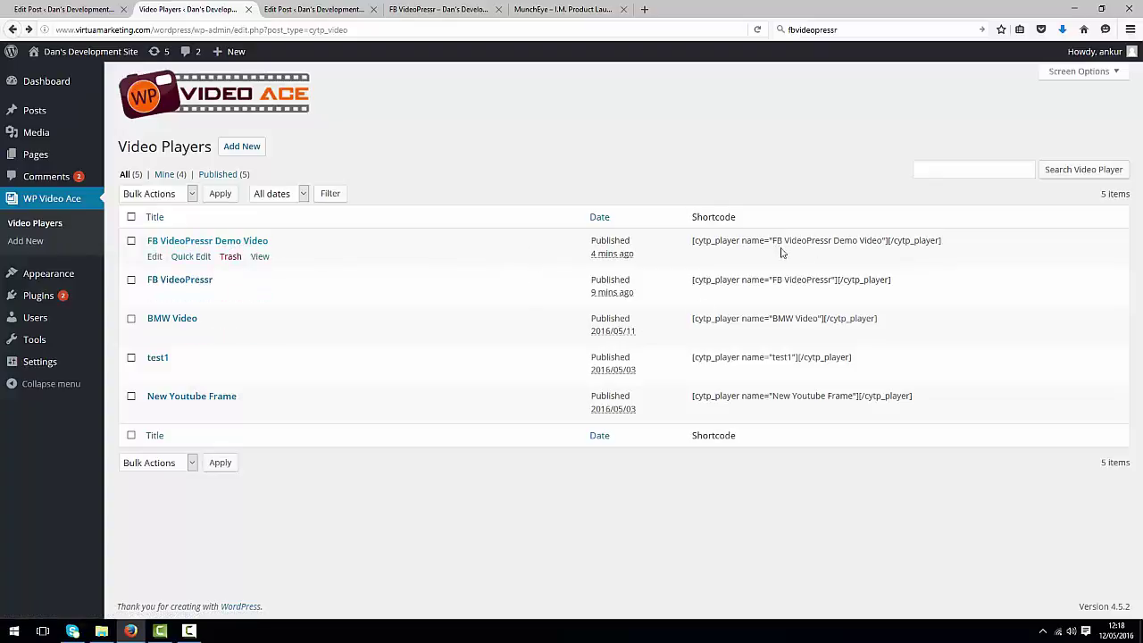
left_click_drag(963, 244, 630, 254)
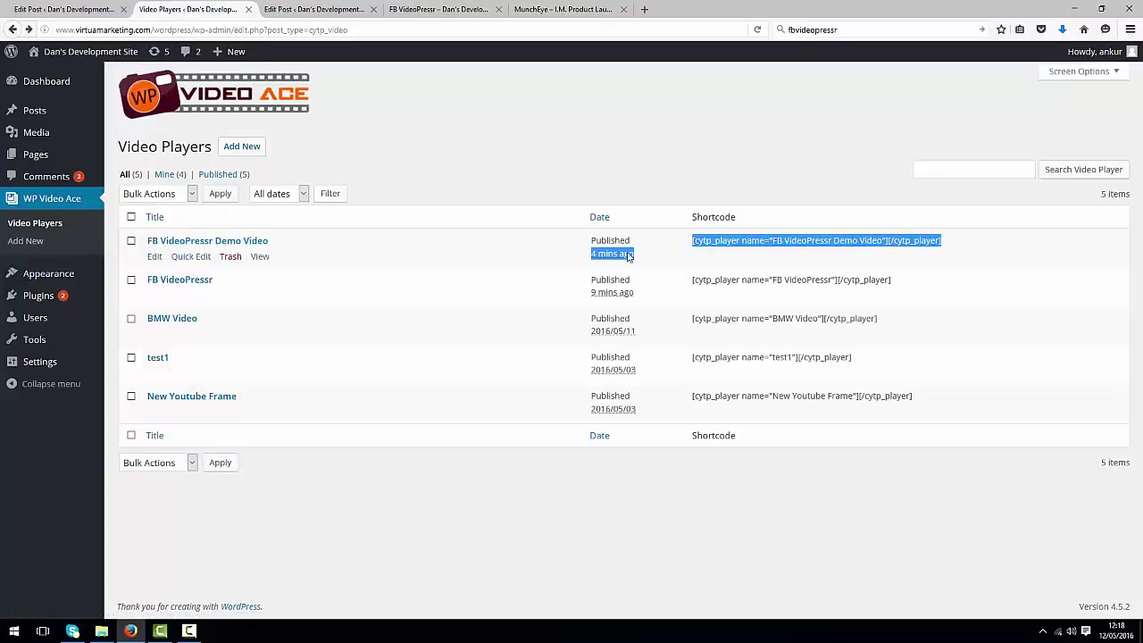
left_click(717, 248)
triple_click(970, 251)
Step: Switch to the FB VideoPressr post being edited and highlight the player shortcode at the start of its content
left_click(275, 10)
left_click_drag(466, 269, 105, 251)
left_click_drag(455, 266, 100, 256)
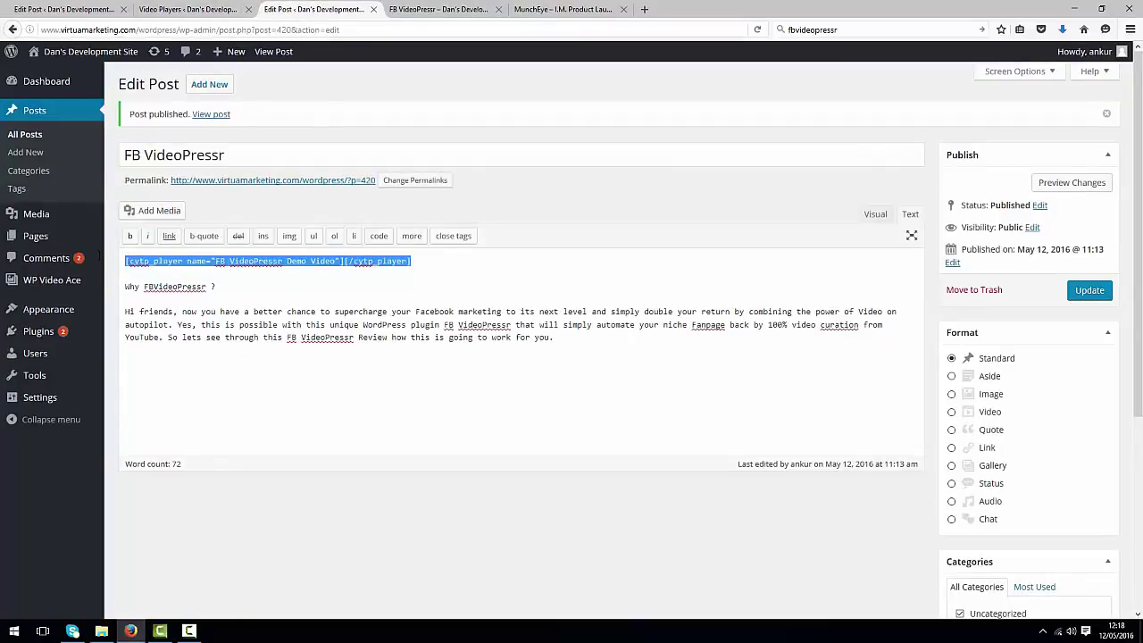
left_click_drag(442, 263, 109, 260)
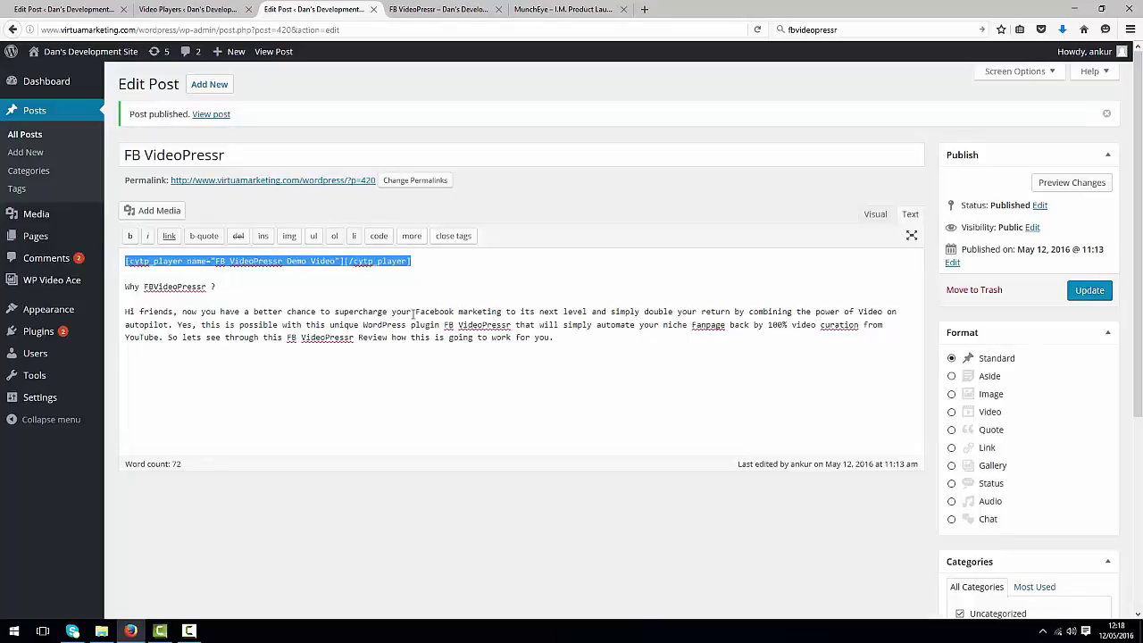
Step: Open the FB VideoPressr Demo Video player for editing from the player list and select its YouTube video URL
key("ctrl+shift+Tab")
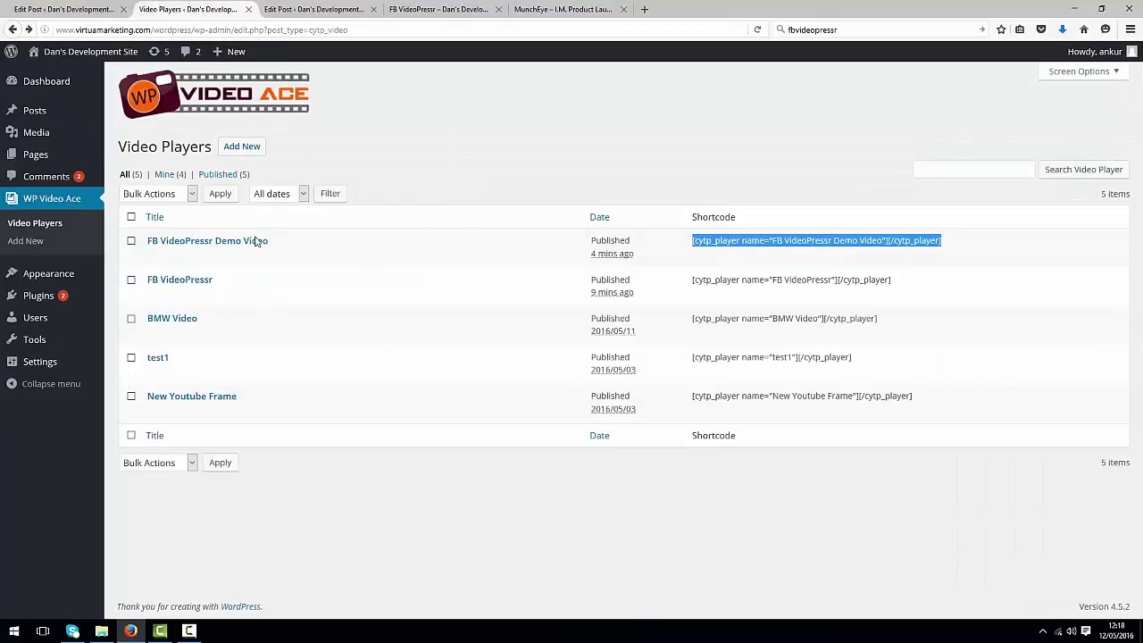
left_click(154, 258)
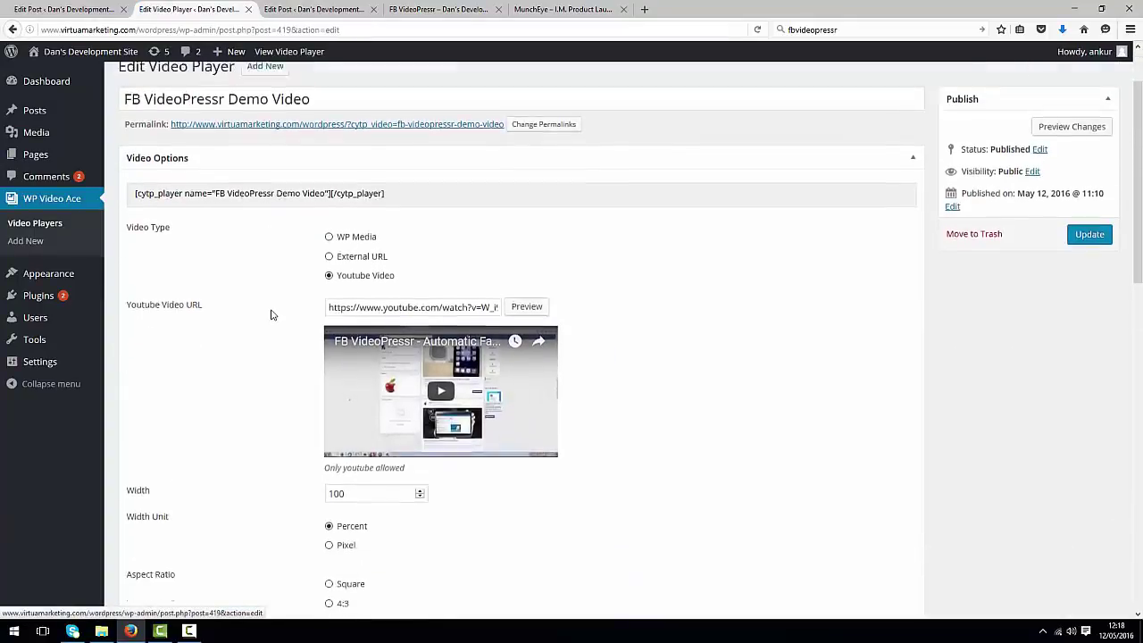
scroll(286, 335, "down", 6)
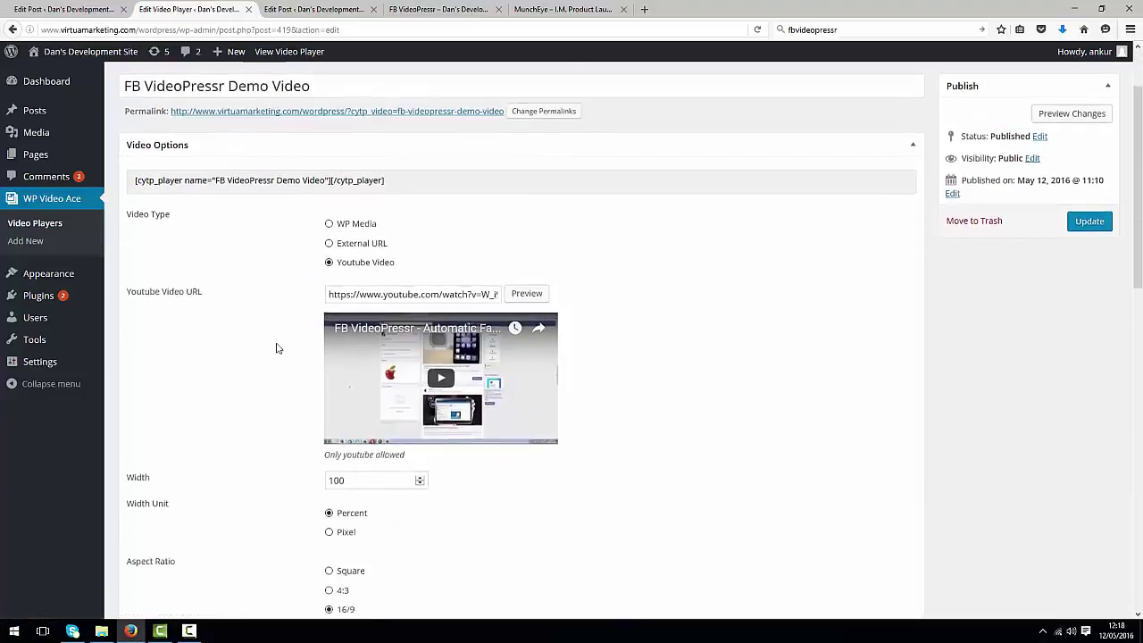
scroll(288, 408, "up", 8)
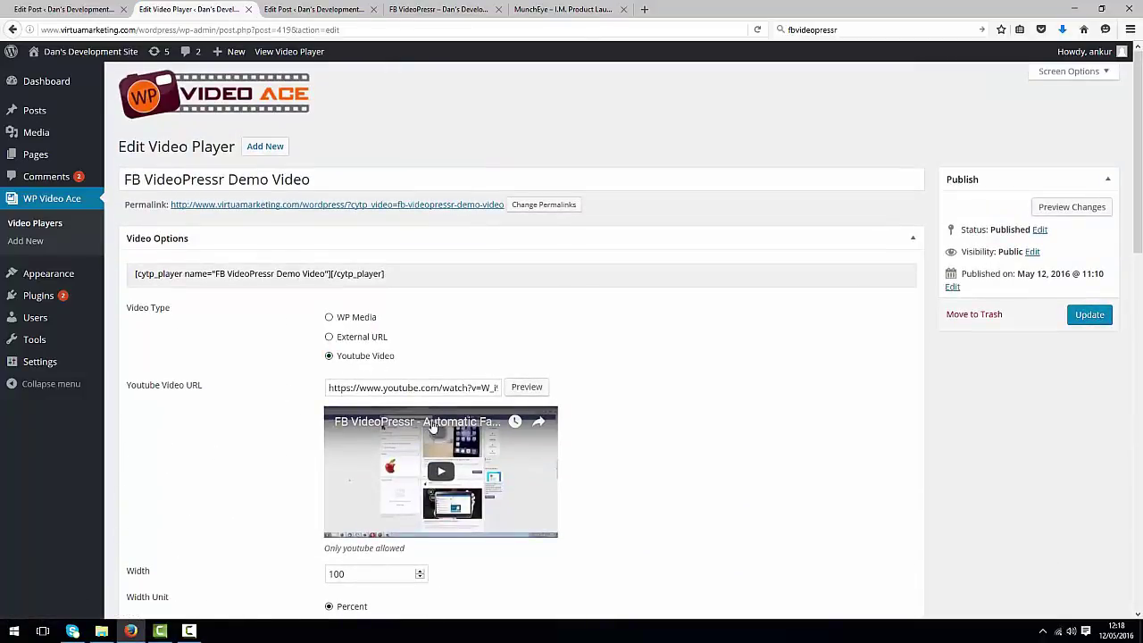
left_click(413, 392)
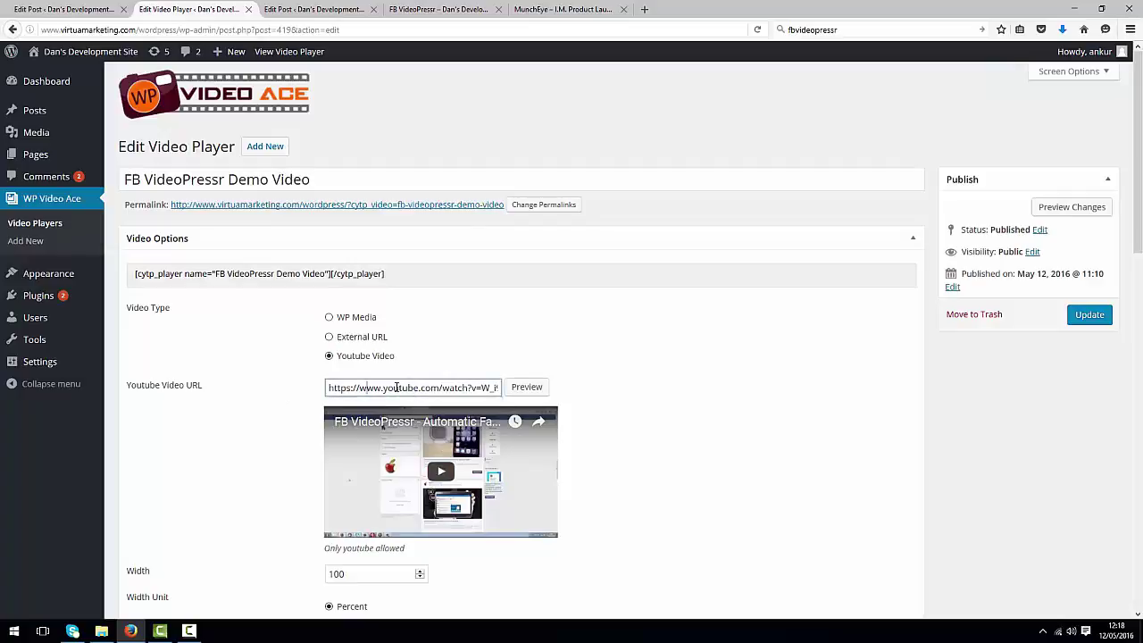
left_click_drag(397, 388, 320, 409)
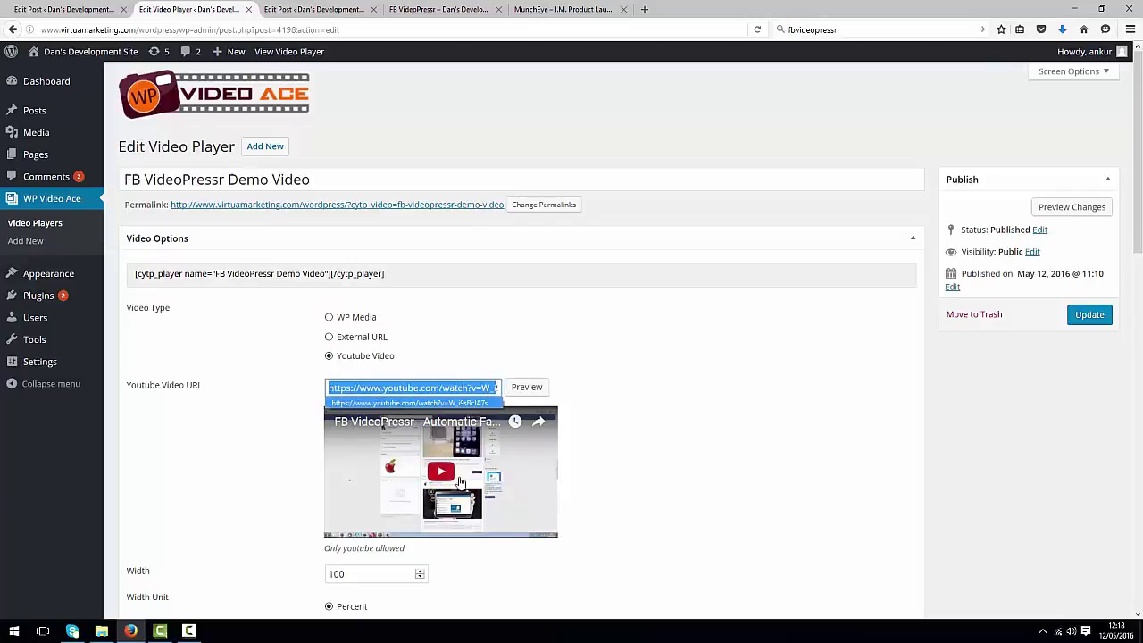
Step: Try the WP Media video type, bring up its media selection dialog, and dismiss it without choosing a file
scroll(460, 482, "down", 2)
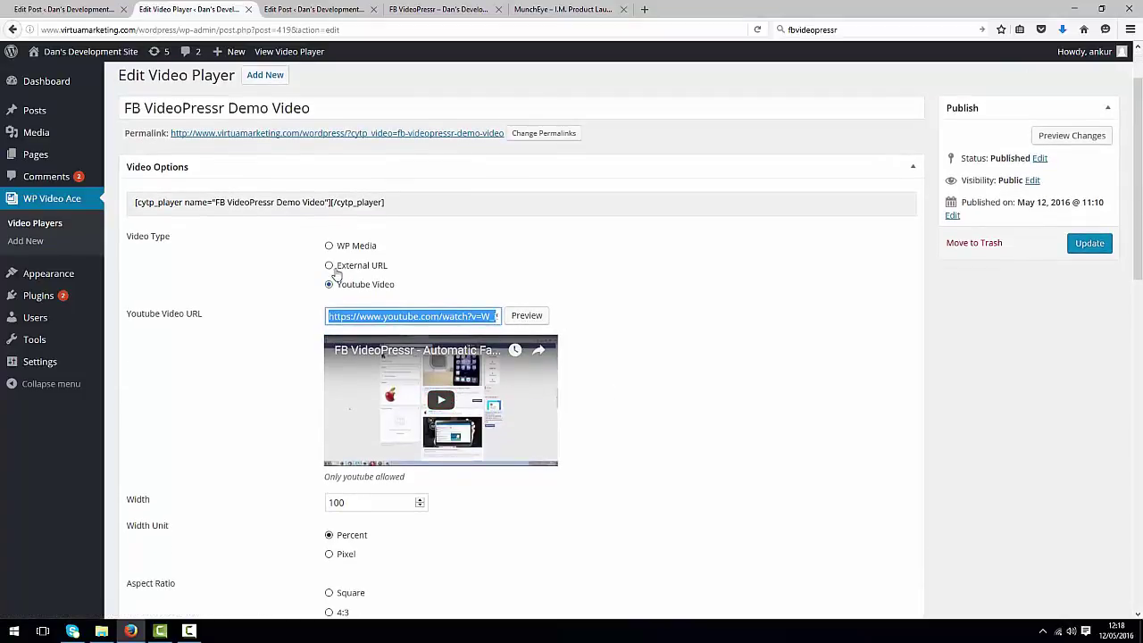
left_click(329, 247)
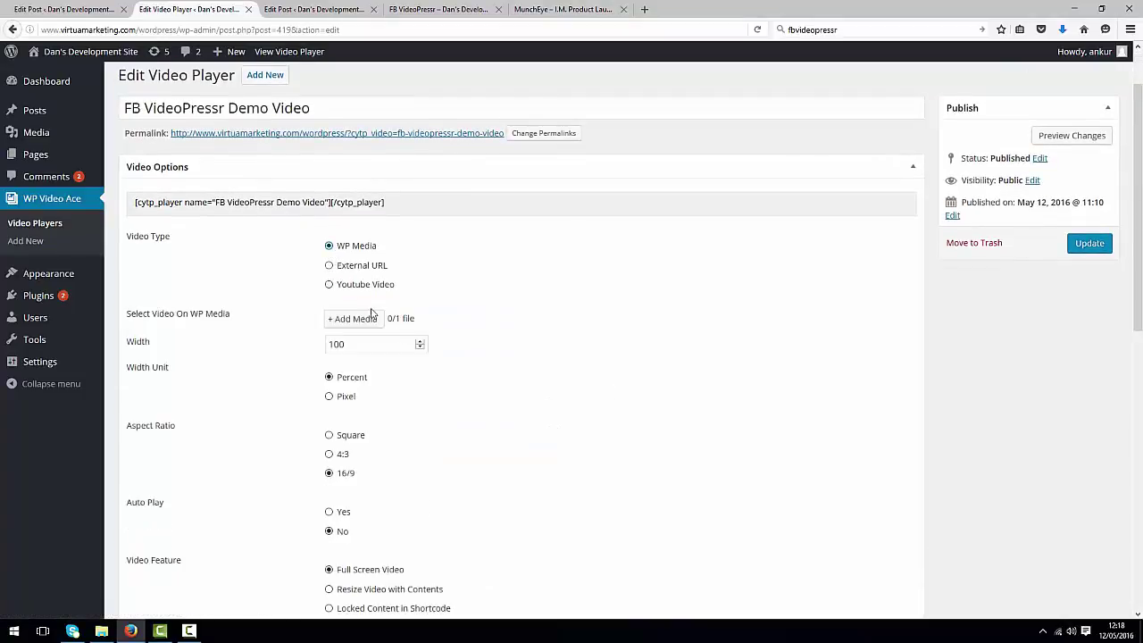
left_click(351, 323)
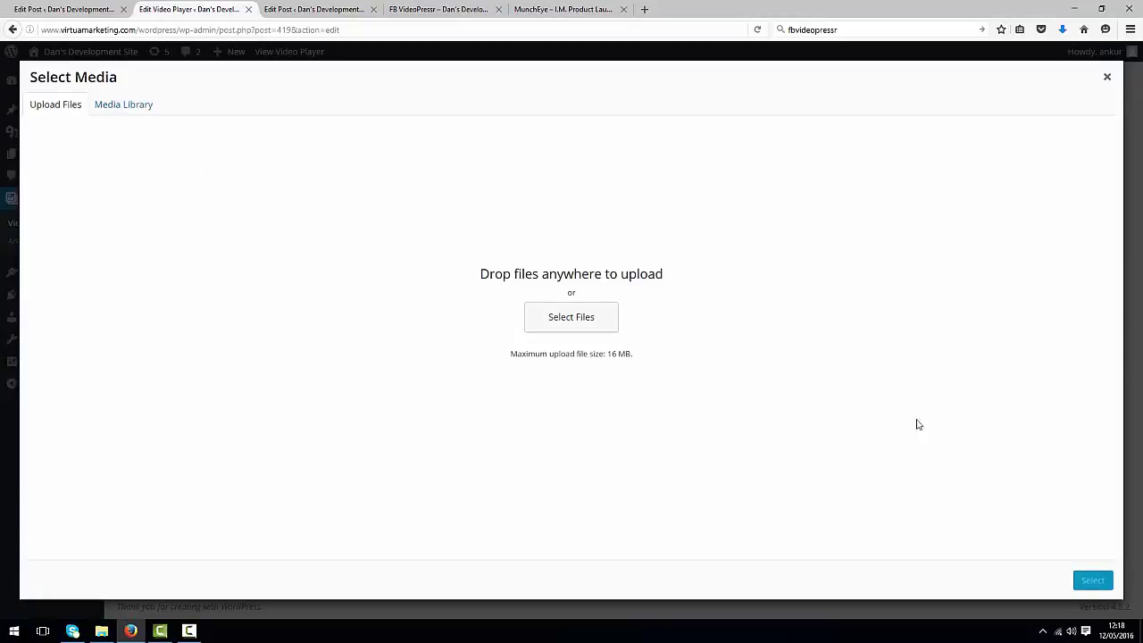
left_click(1107, 77)
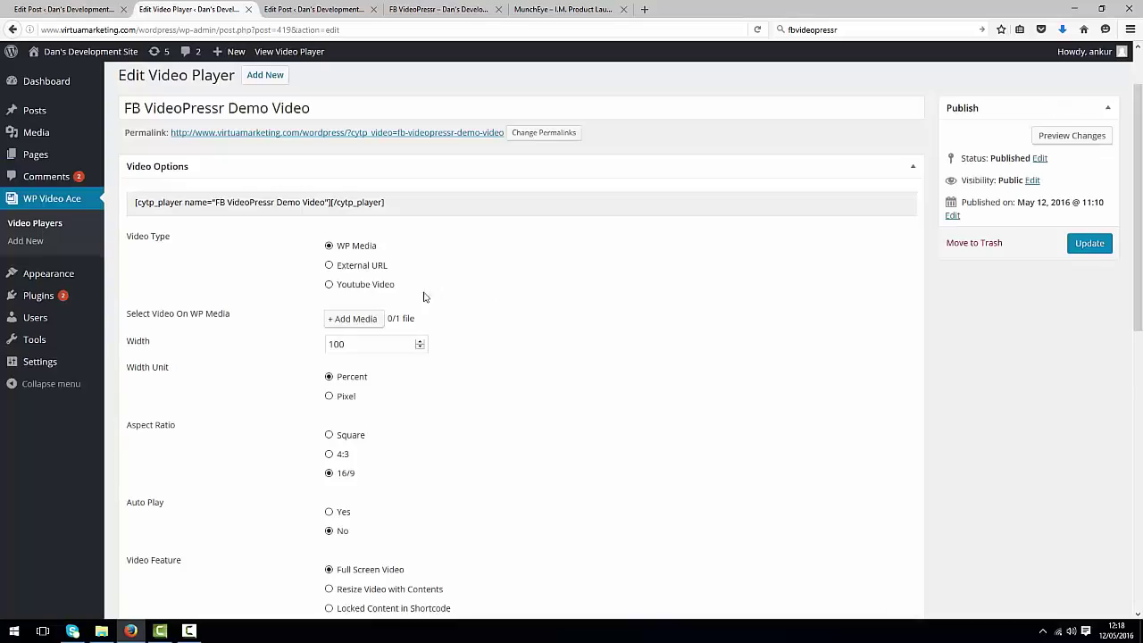
Step: Try the External URL video type with its empty URL field, and restore the Youtube Video type
left_click(329, 265)
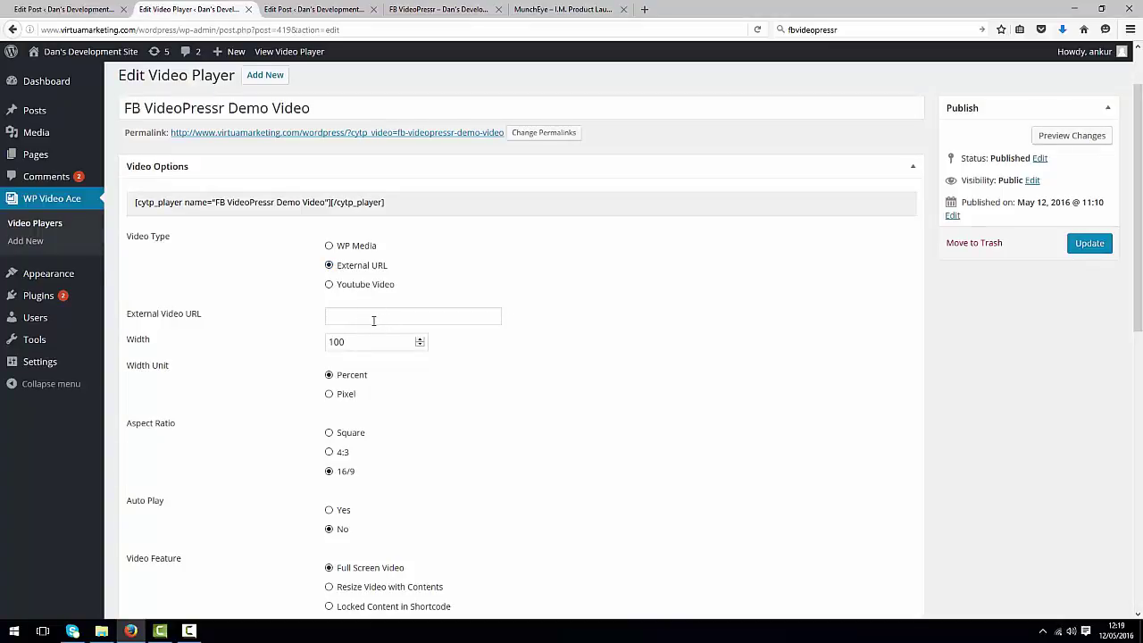
left_click(375, 319)
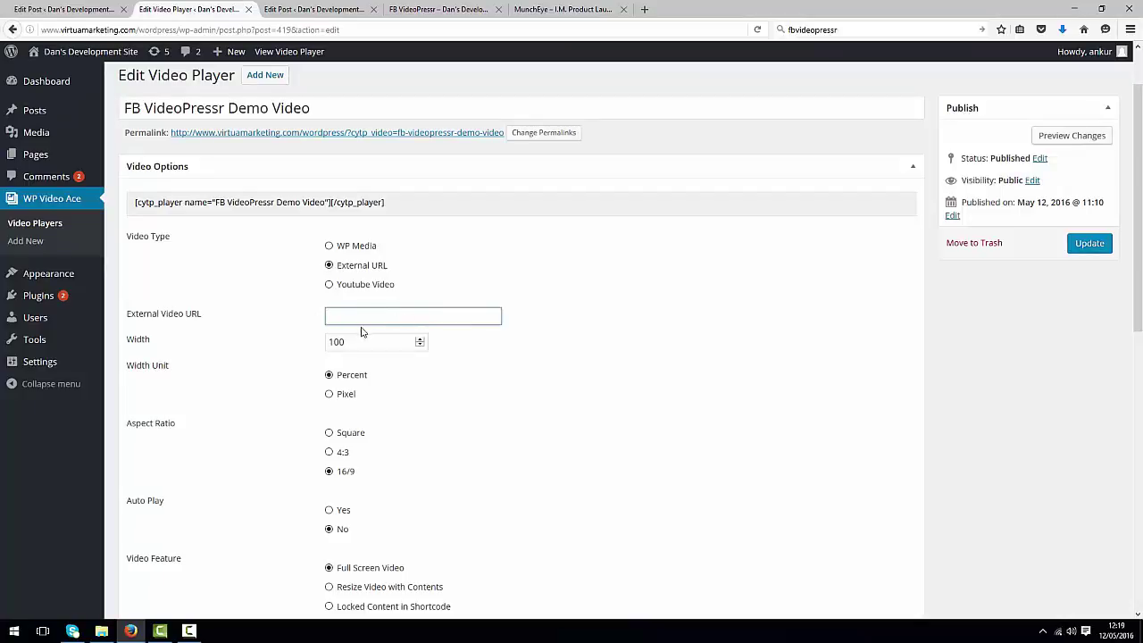
left_click(329, 284)
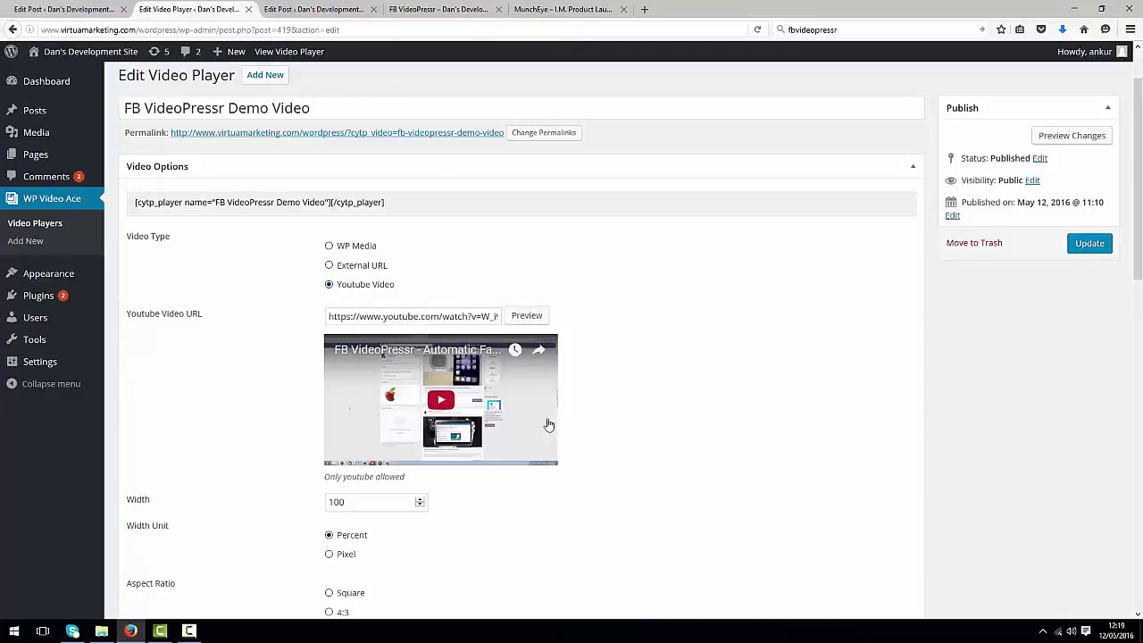
Step: Review the player's width, width unit, aspect ratio, video quality, auto play and video feature settings
scroll(543, 421, "down", 2)
scroll(461, 352, "down", 4)
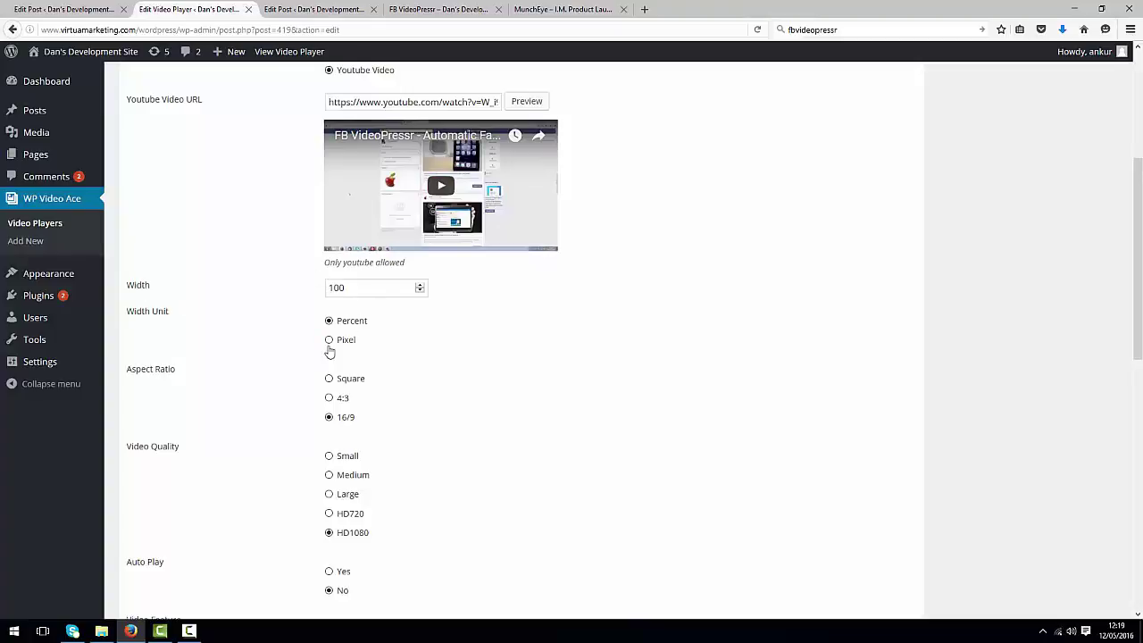
scroll(398, 372, "down", 3)
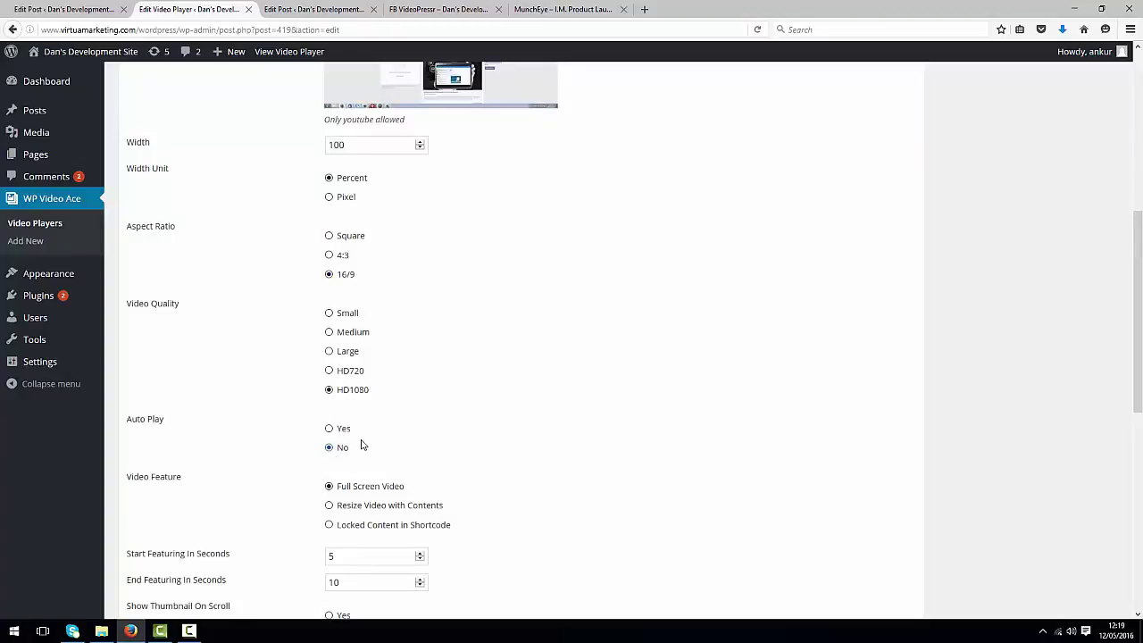
scroll(393, 424, "up", 3)
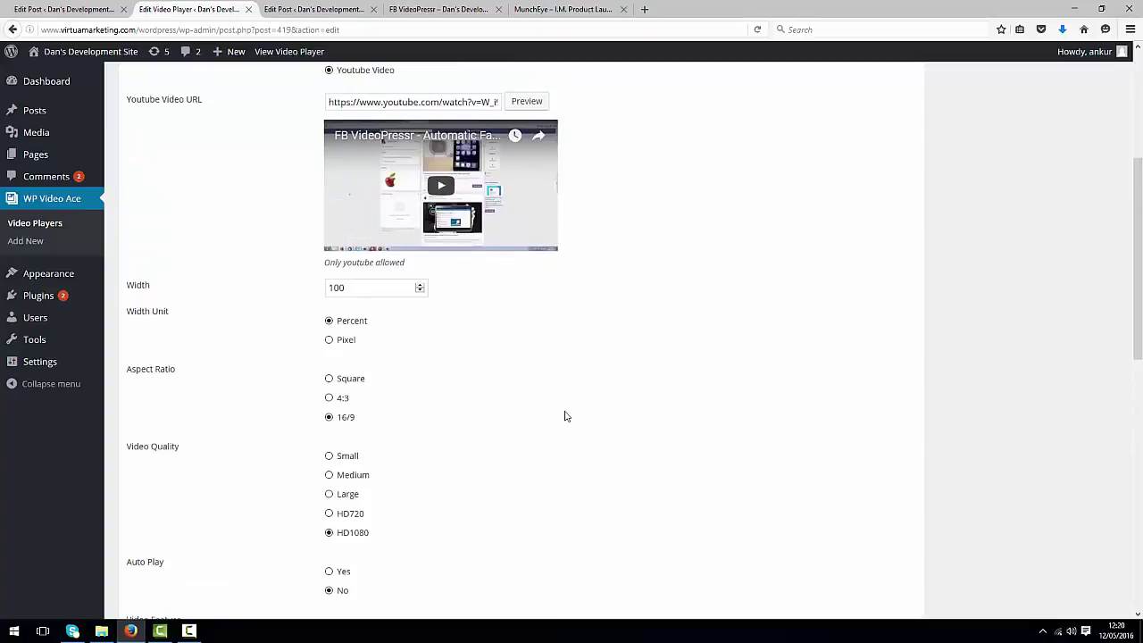
scroll(578, 452, "up", 3)
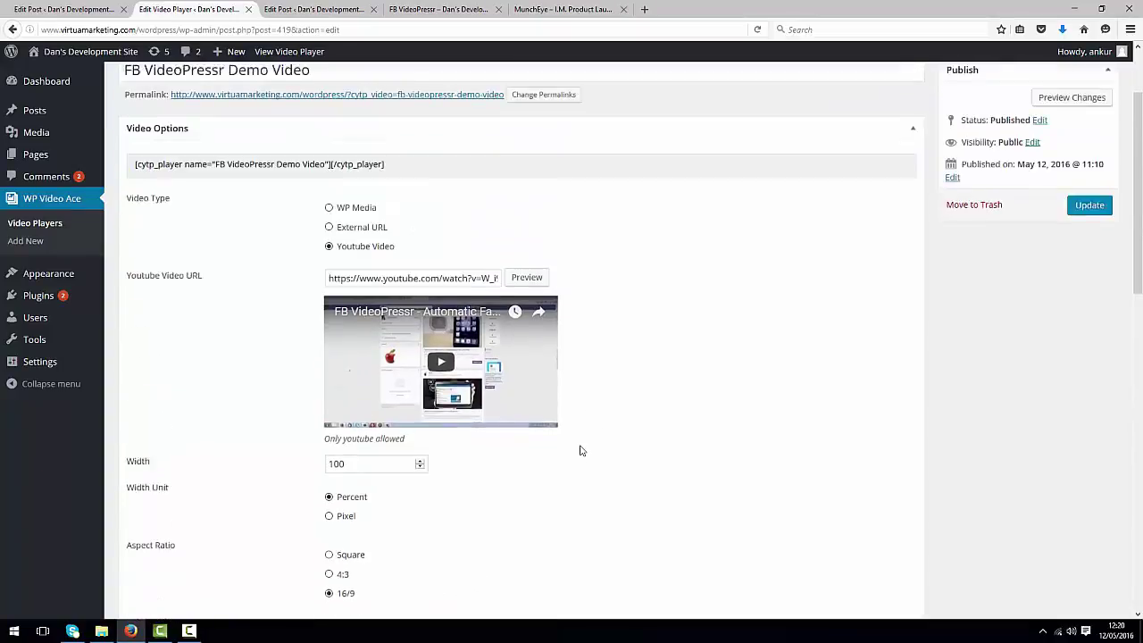
scroll(576, 442, "down", 4)
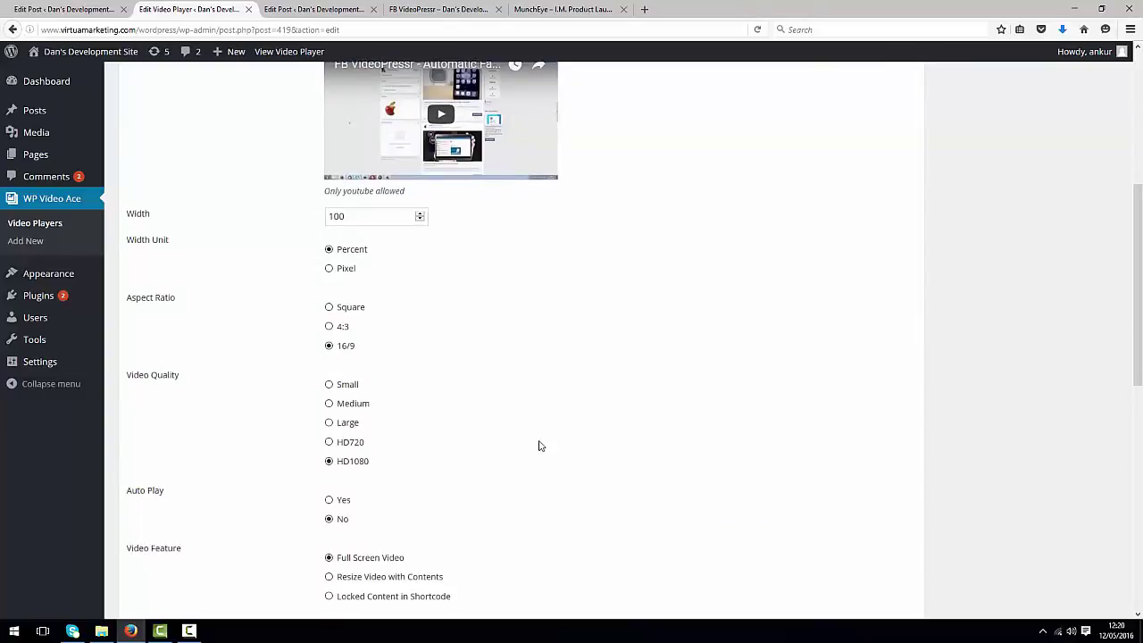
scroll(540, 446, "down", 3)
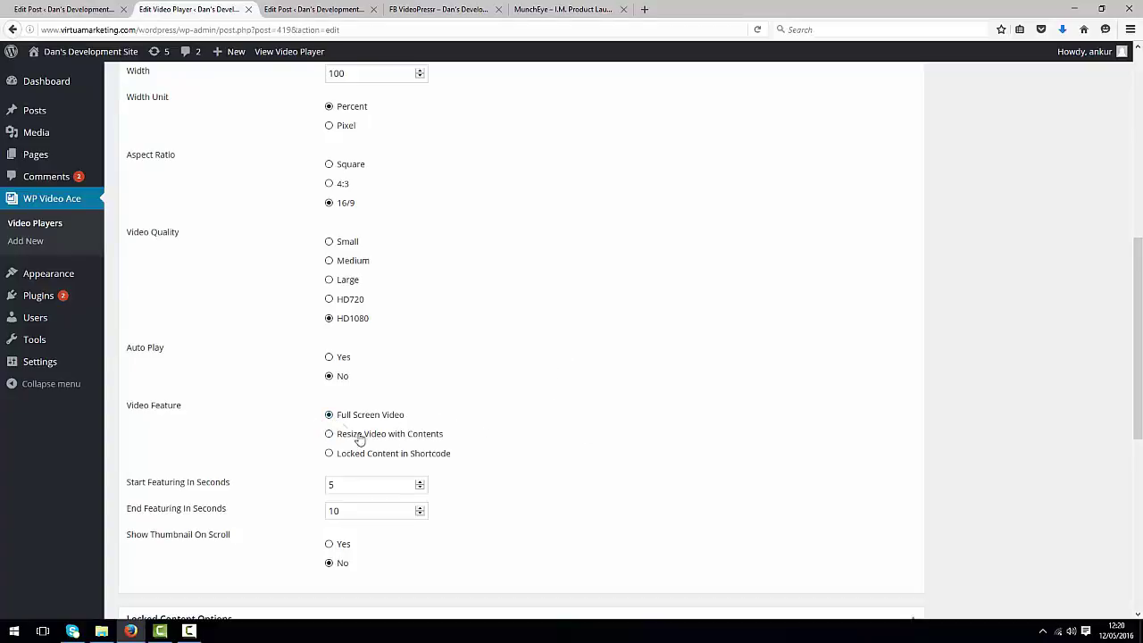
Step: Try the Resize Video with Contents and Locked Content in Shortcode features, and restore Full Screen Video
left_click(330, 434)
left_click(330, 454)
left_click(329, 416)
Step: Examine the start and end featuring times of the full screen video feature
scroll(437, 382, "down", 3)
scroll(517, 418, "up", 1)
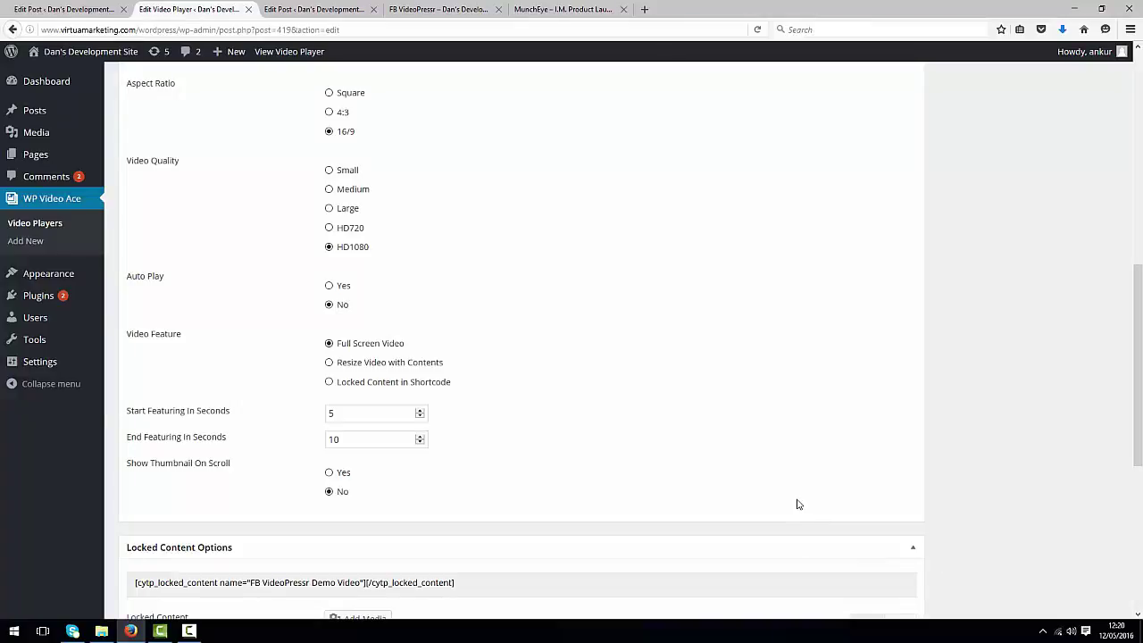
double_click(365, 414)
left_click(514, 475)
double_click(341, 415)
double_click(352, 439)
double_click(393, 415)
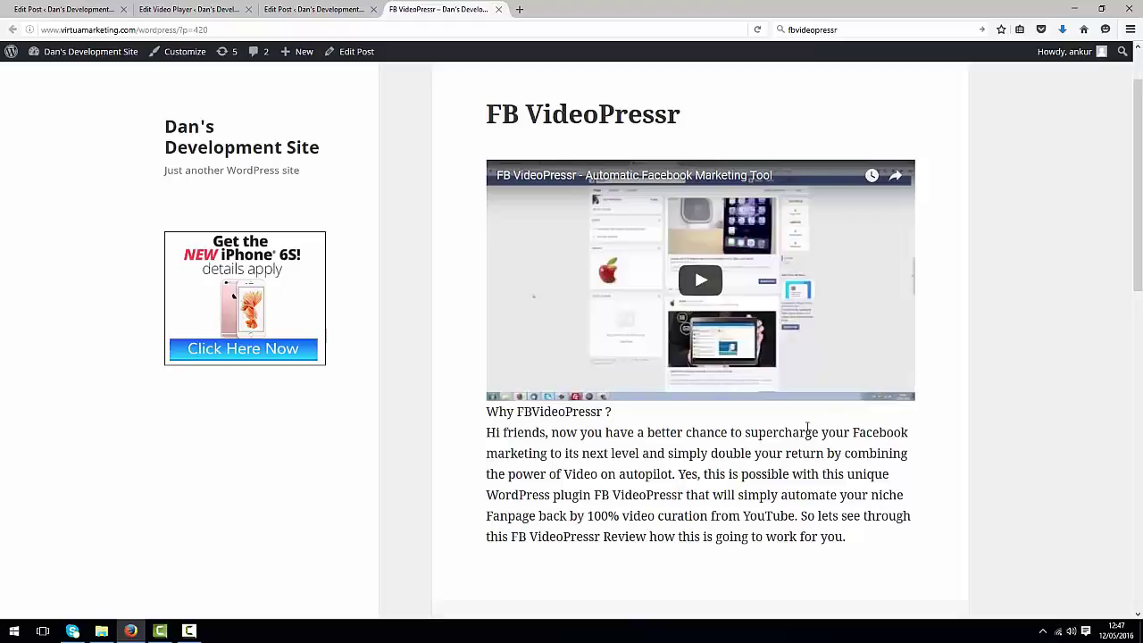
Step: Play the embedded video on the published FB VideoPressr post to watch the full screen feature take effect
left_click(701, 279)
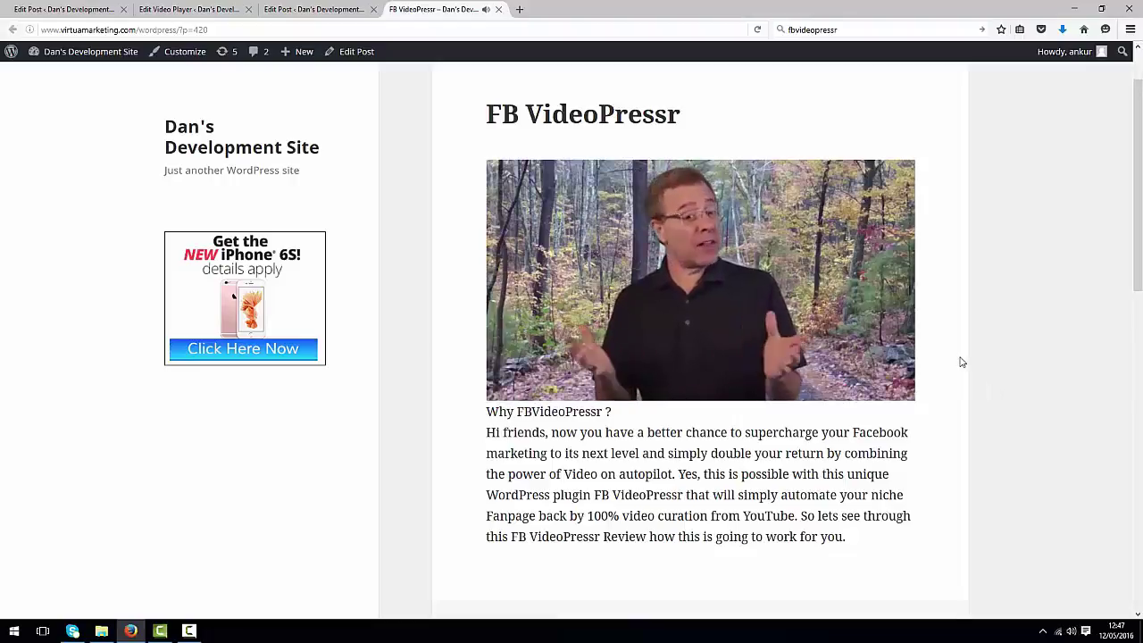
double_click(867, 345)
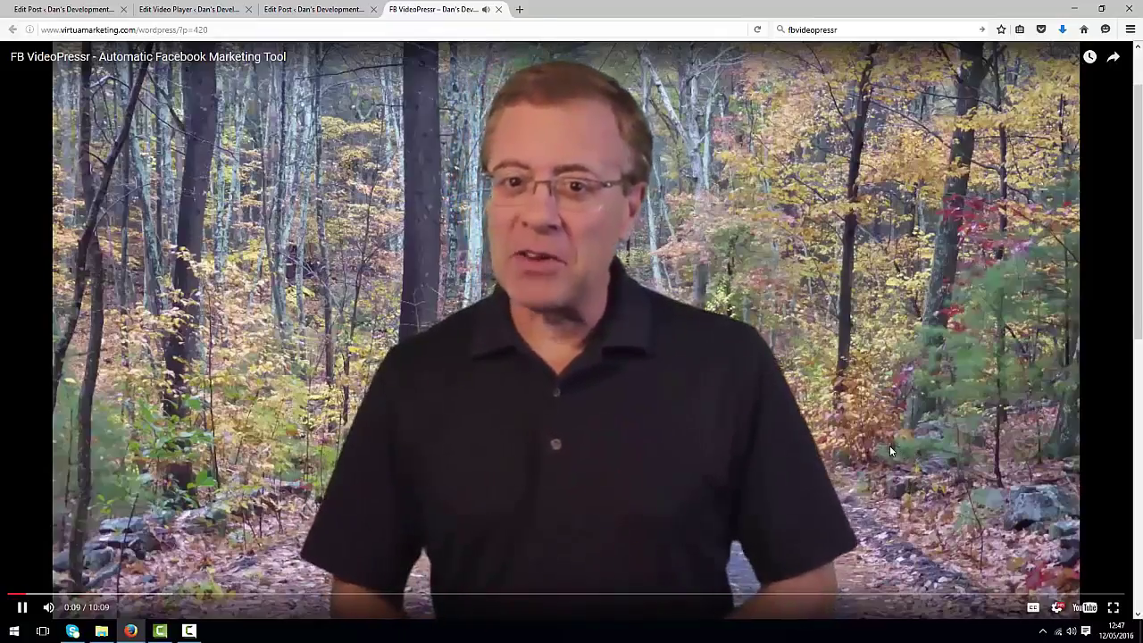
double_click(890, 446)
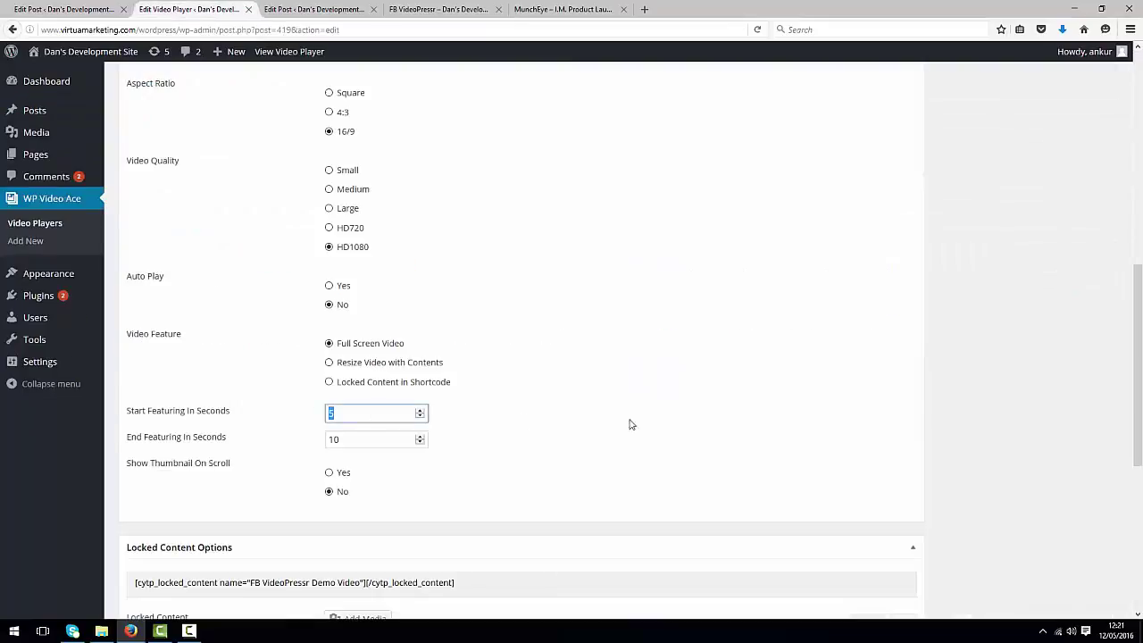
Step: Check the end featuring time in the video player settings against the video's playback
left_click(631, 424)
double_click(357, 439)
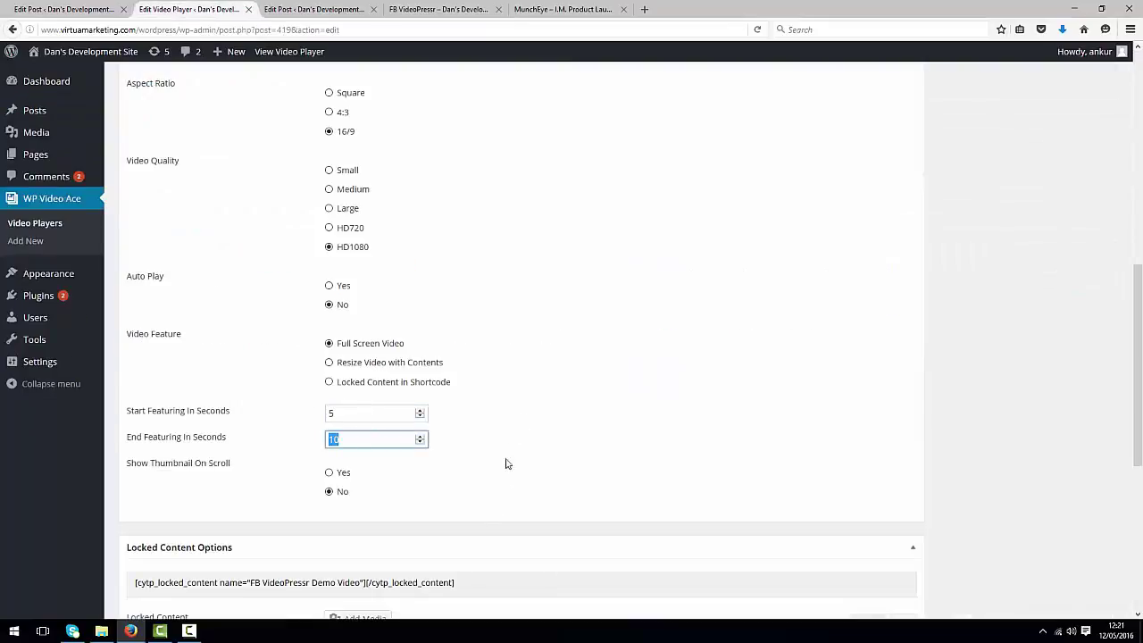
left_click(552, 368)
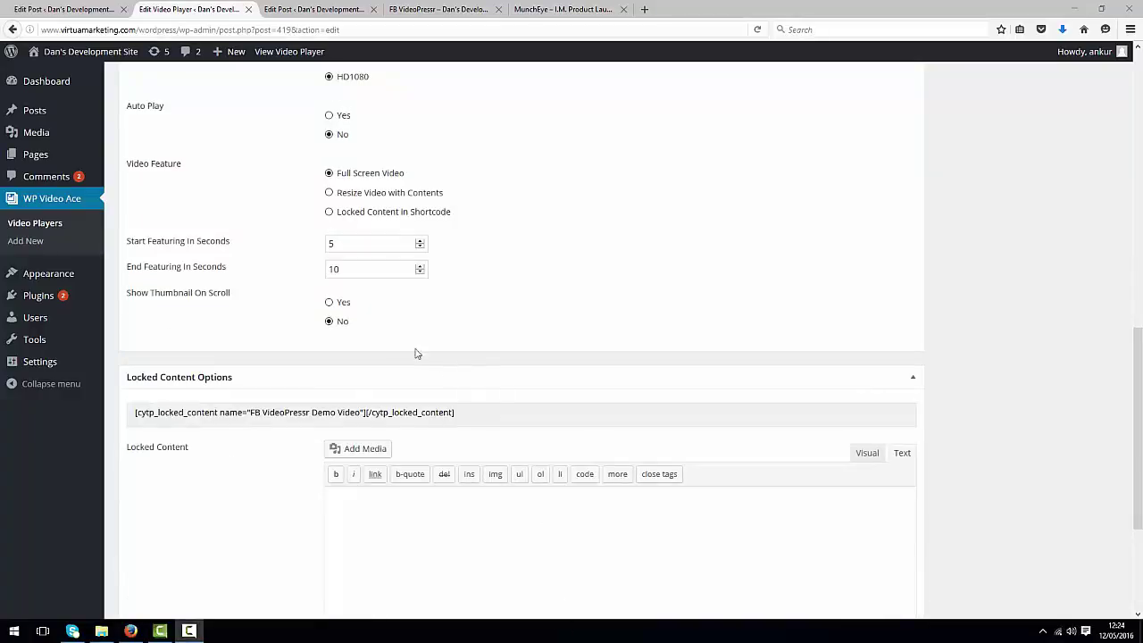
Step: View the published FB VideoPressr post and highlight the heading and paragraph below the video
left_click(438, 9)
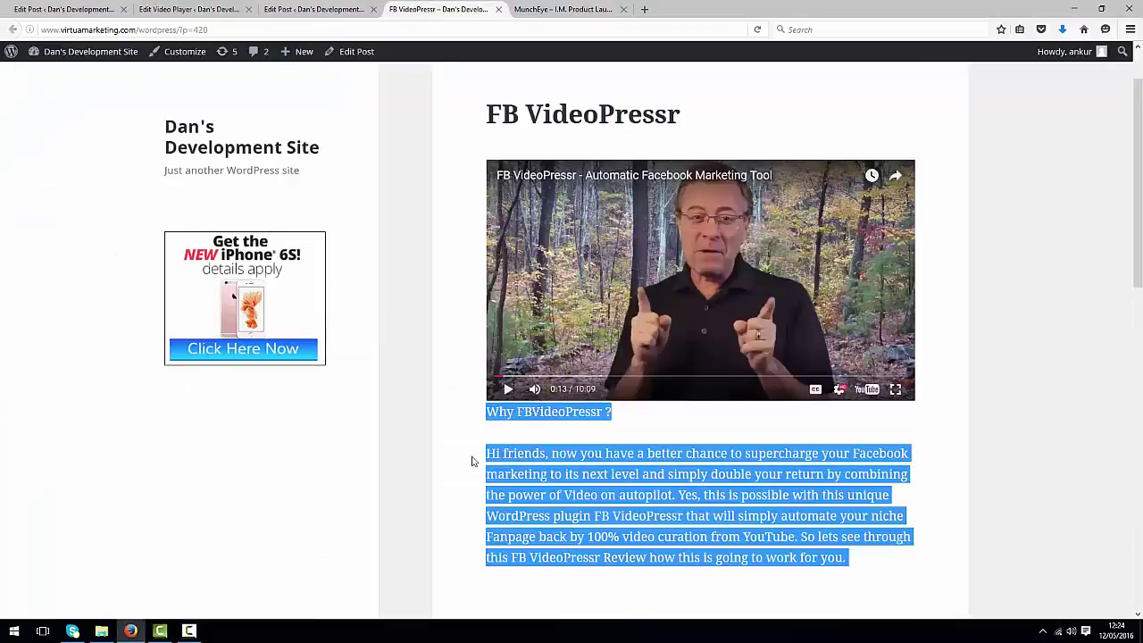
left_click(899, 546)
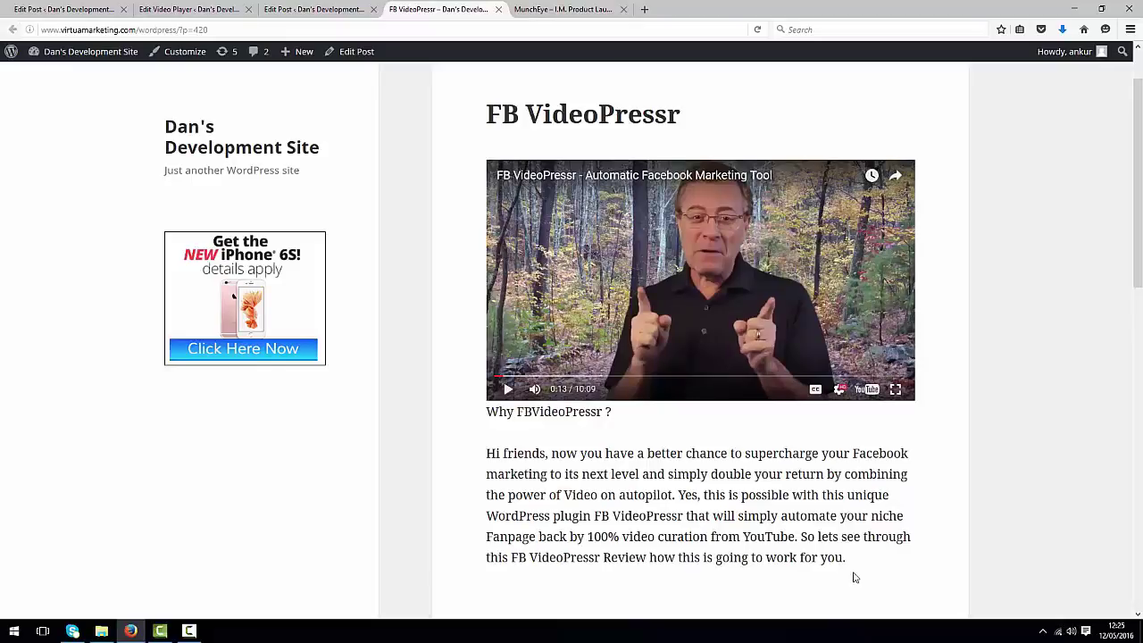
left_click_drag(856, 572, 490, 420)
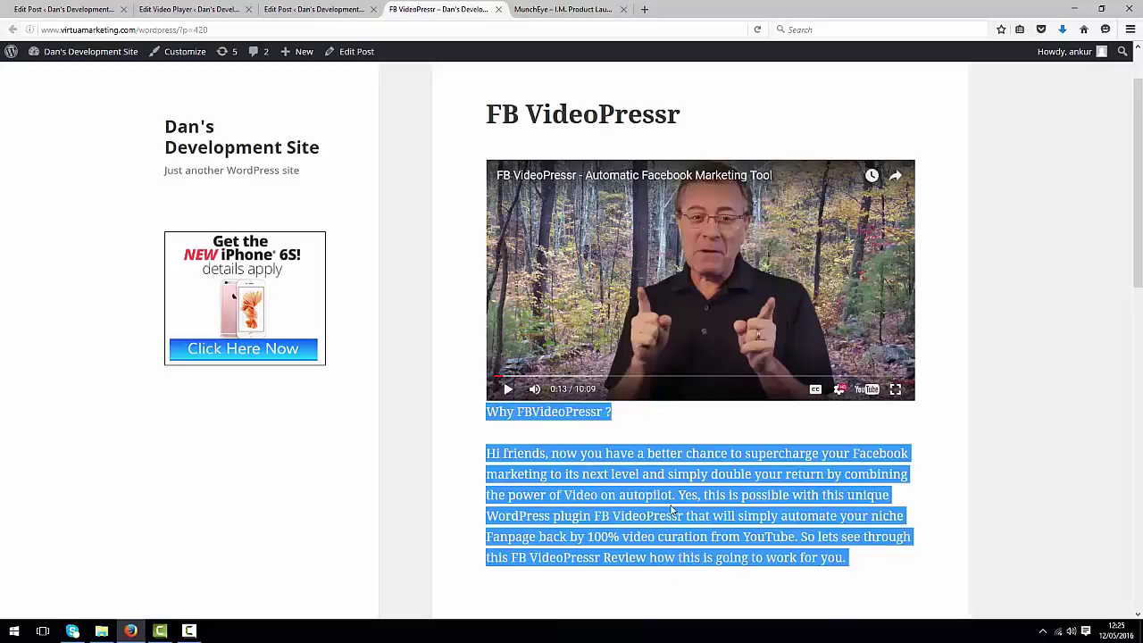
Step: In the FB VideoPressr post editor, copy the paragraph beginning "Hi friends" and delete it from the content
left_click(312, 9)
left_click_drag(558, 338, 181, 300)
key("ctrl+c")
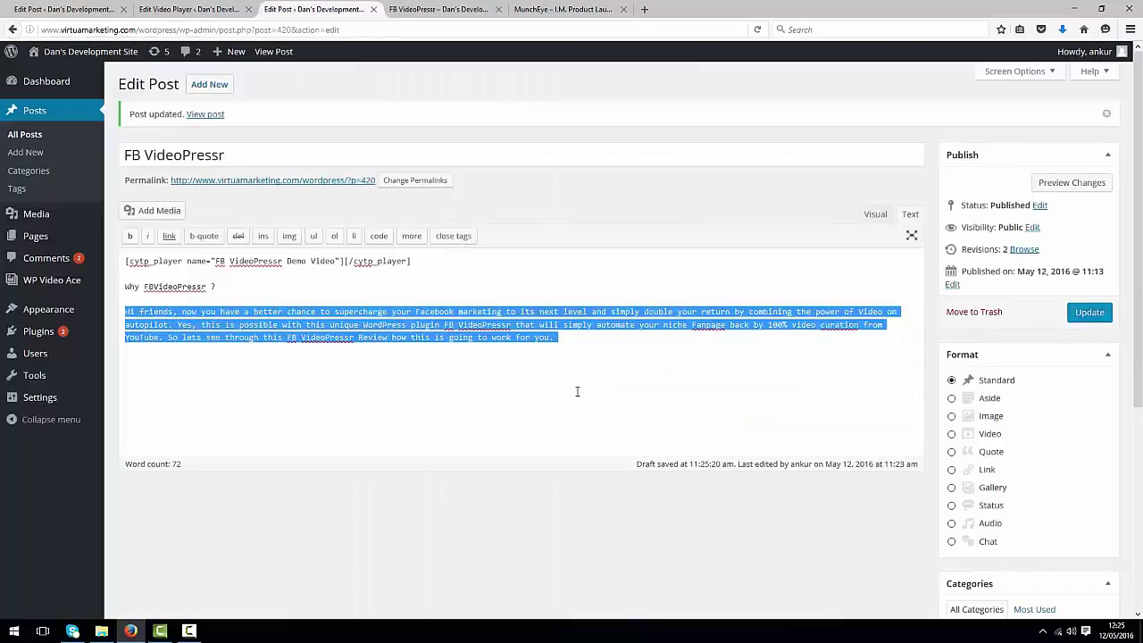
key("Delete")
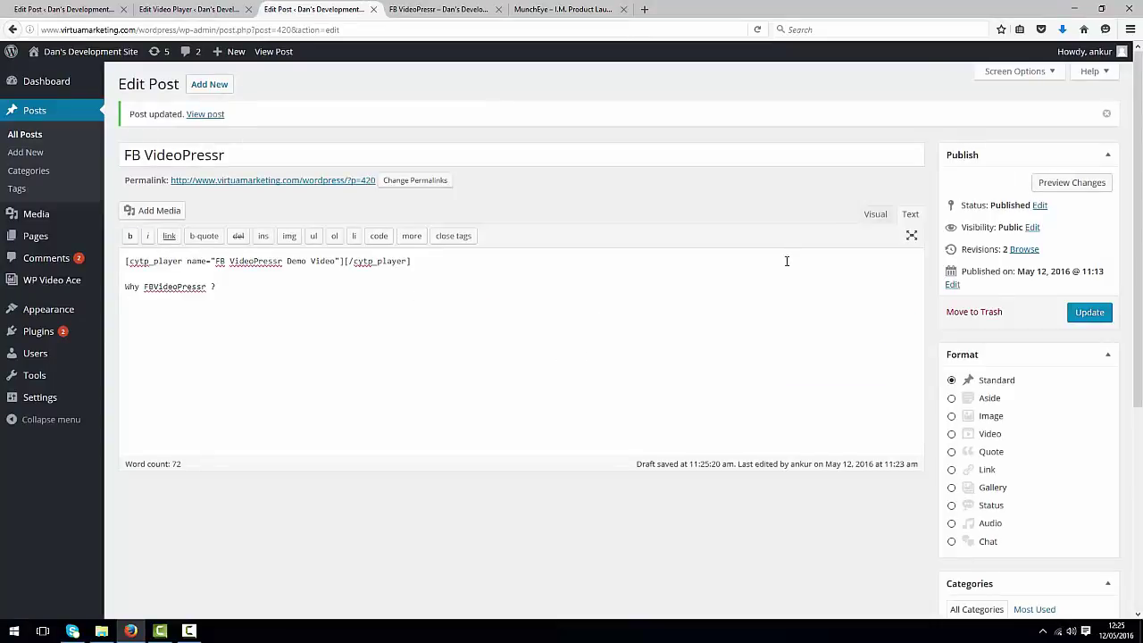
Step: Update the FB VideoPressr post and paste the copied paragraph into the Locked Content box of its video player
left_click(1090, 312)
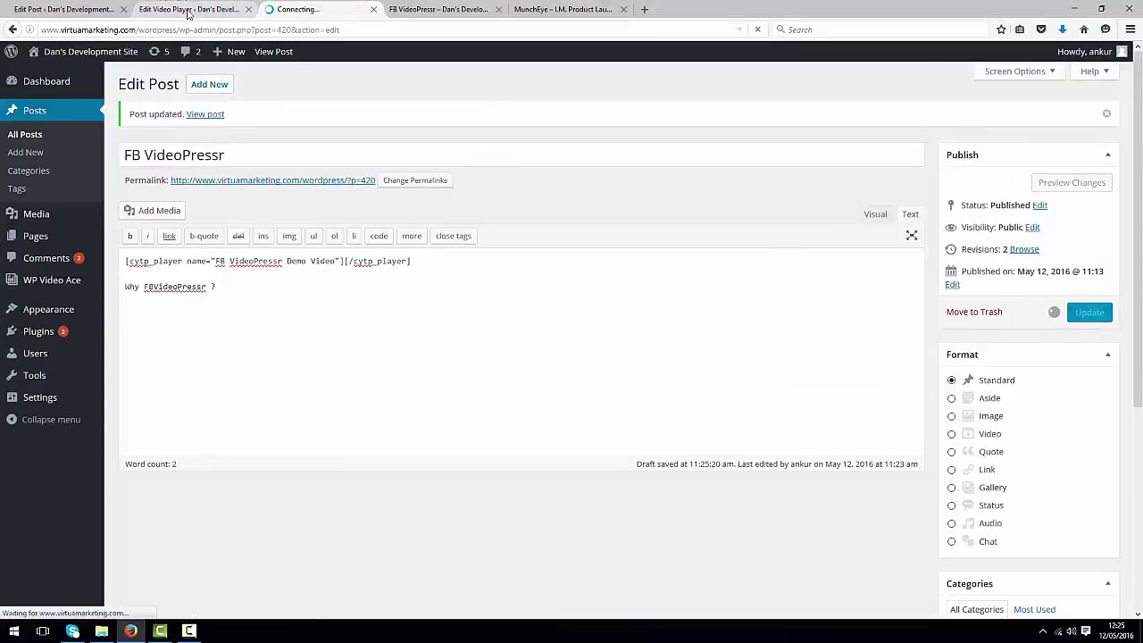
left_click(185, 11)
scroll(339, 351, "down", 3)
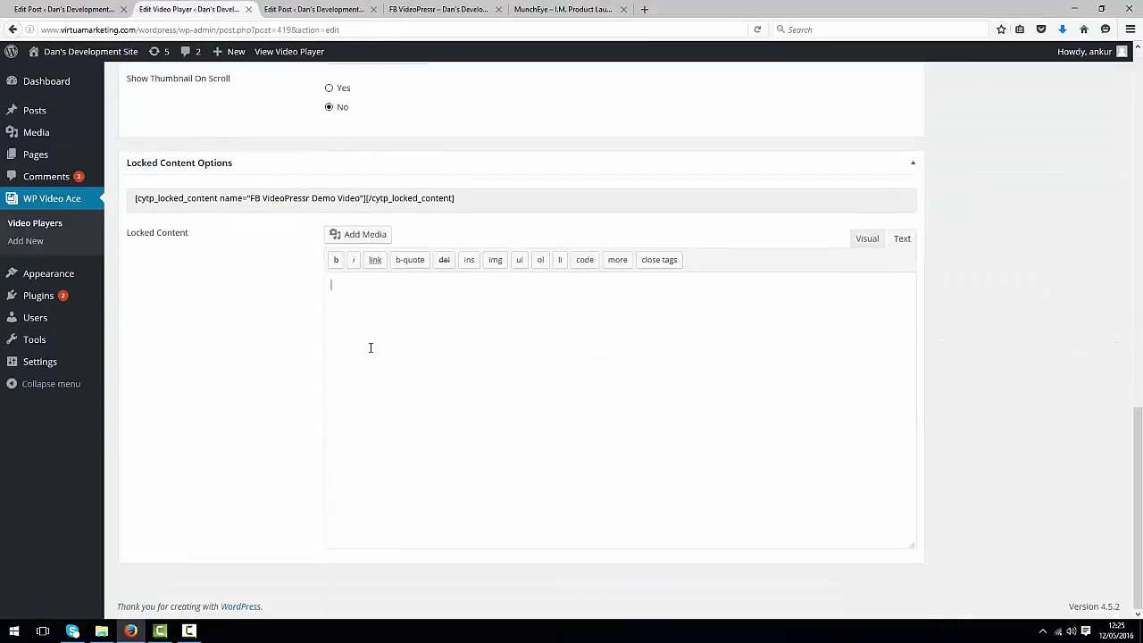
left_click(434, 361)
key("ctrl+v")
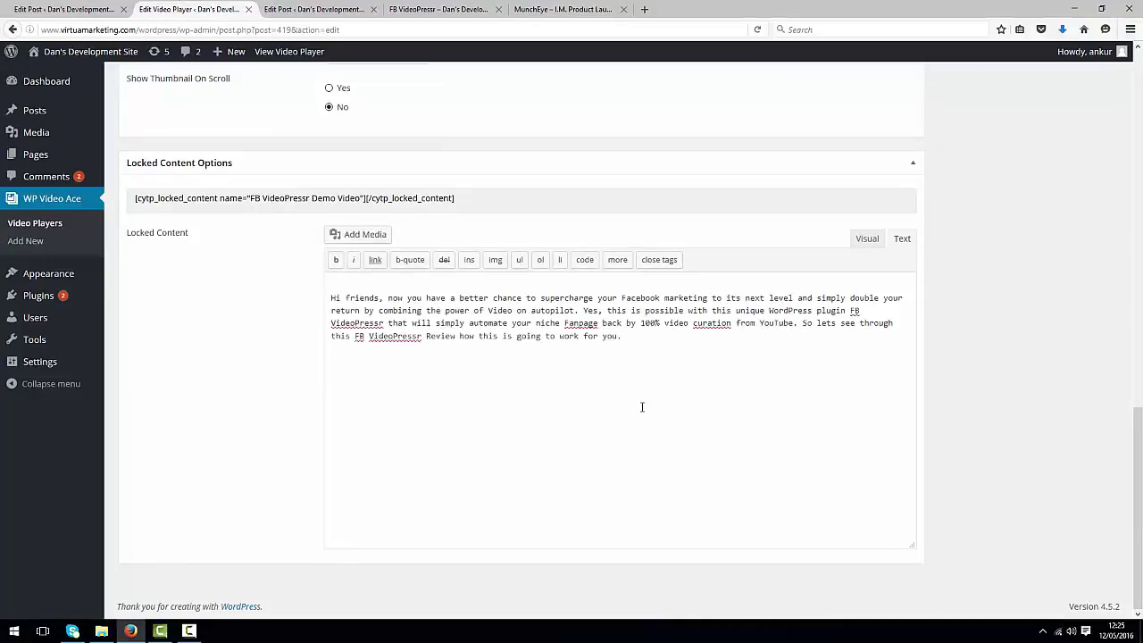
Step: Copy the player's cytp_locked_content shortcode into the FB VideoPressr post below "Why FBVideoPressr ?" and update the post
scroll(643, 407, "up", 3)
scroll(463, 442, "up", 2)
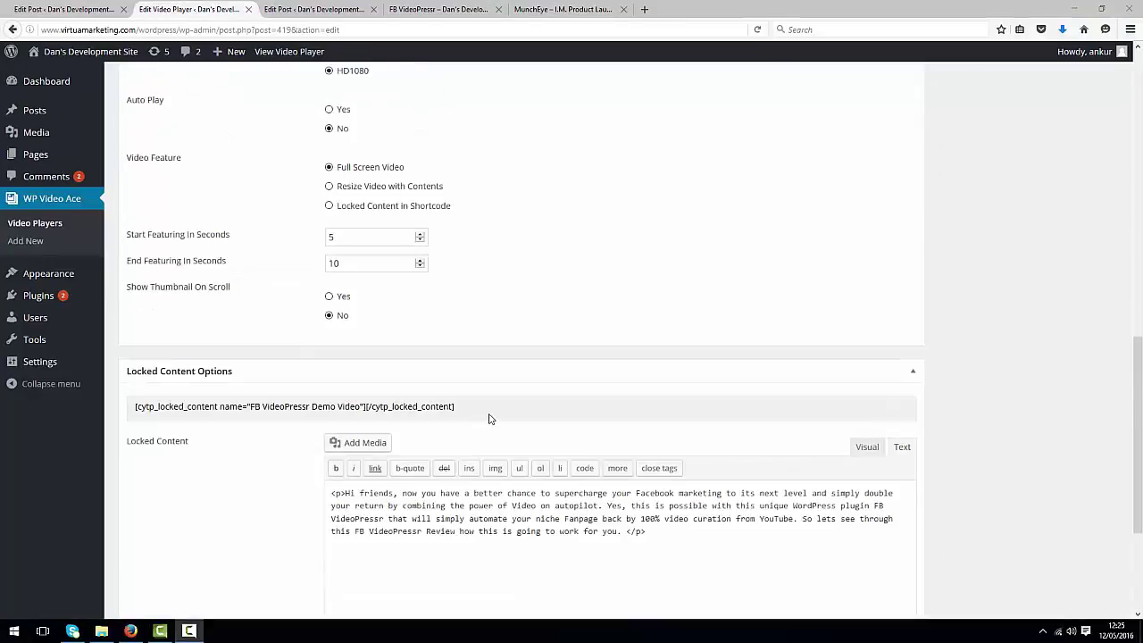
left_click_drag(456, 407, 134, 408)
key("ctrl+c")
left_click(313, 10)
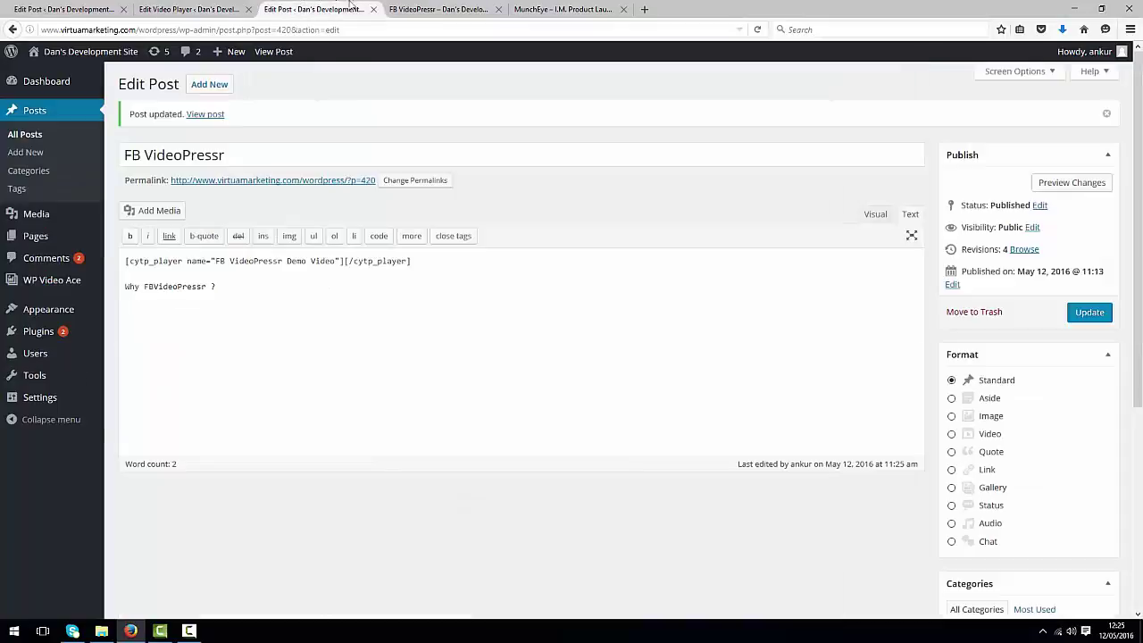
left_click(436, 9)
left_click(340, 10)
left_click_drag(223, 287, 125, 287)
left_click(232, 335)
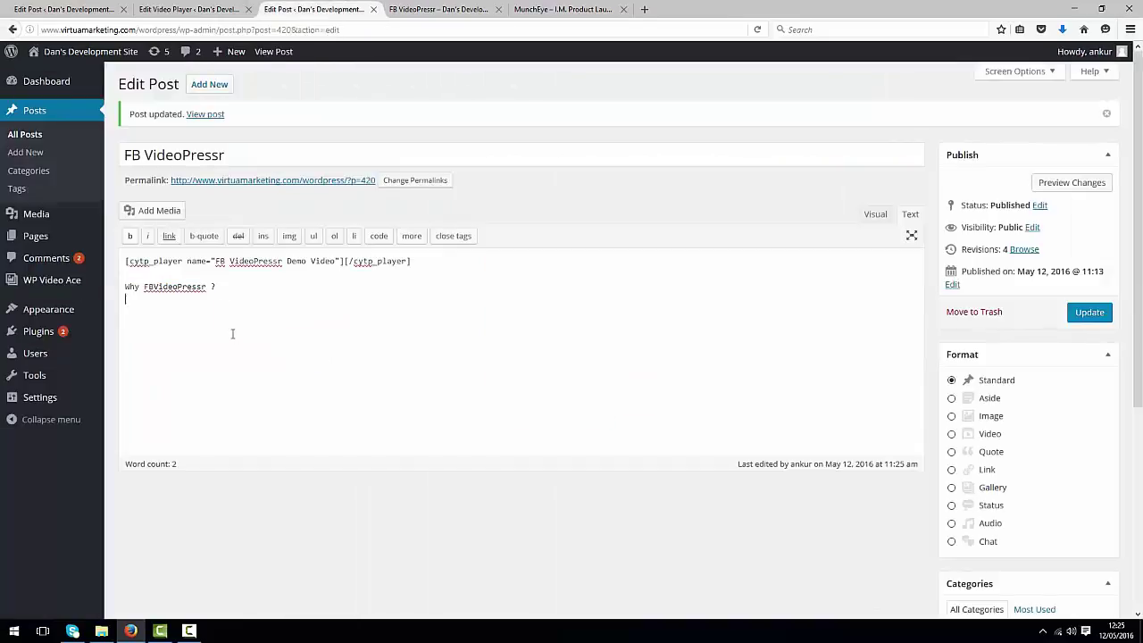
key("ctrl+v")
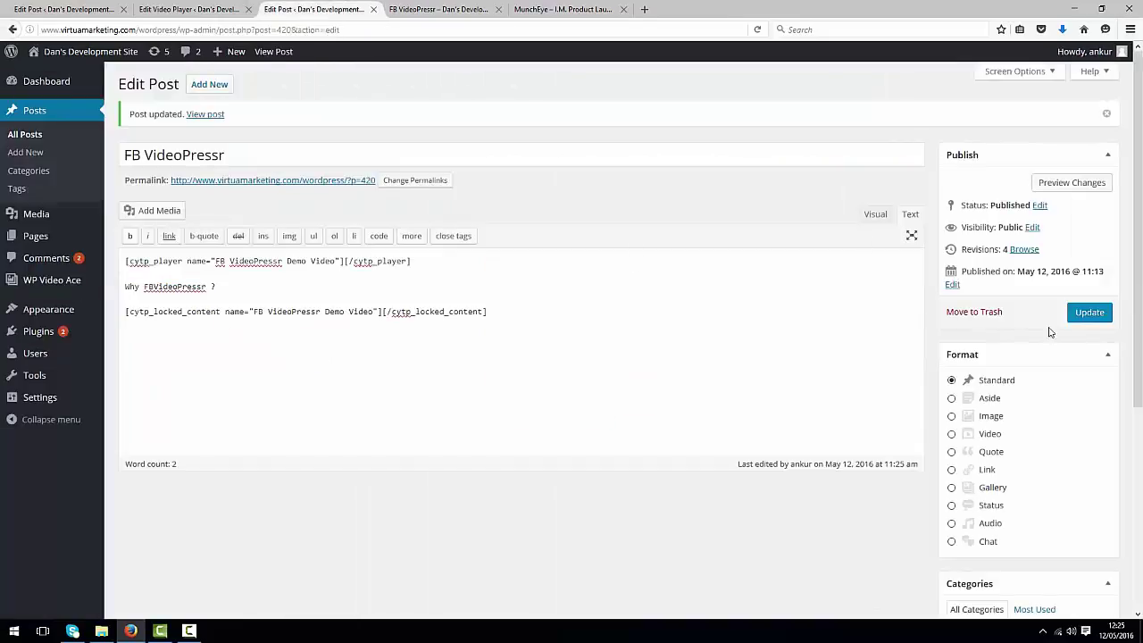
left_click(1089, 312)
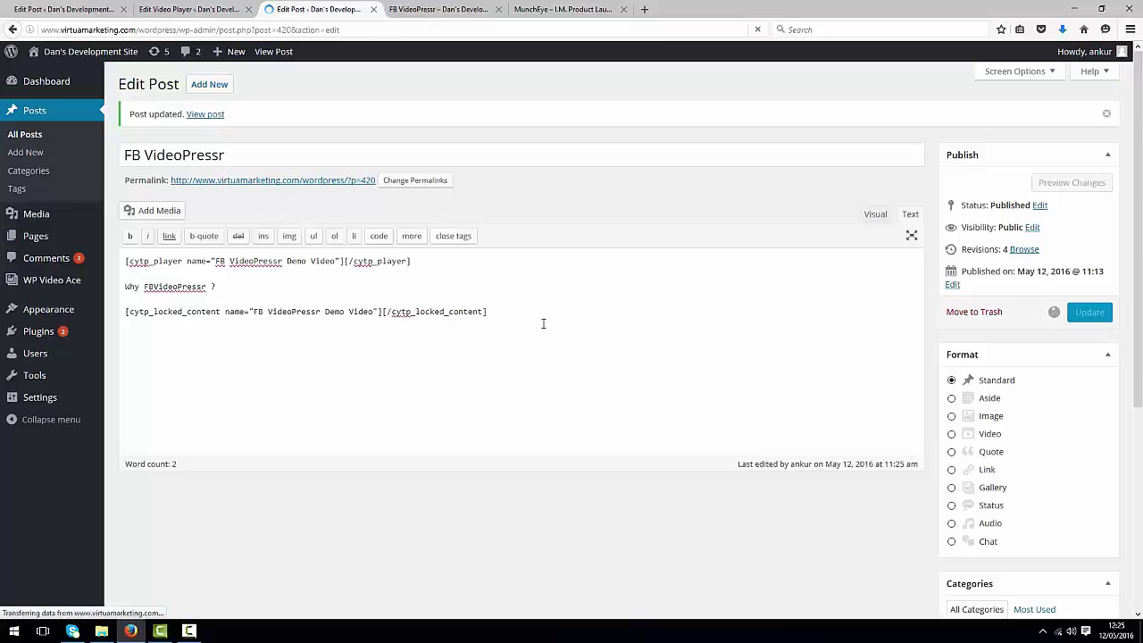
Step: Set the FB VideoPressr Demo Video player's video feature to Locked Content in Shortcode and update the player
left_click(191, 9)
left_click(424, 312)
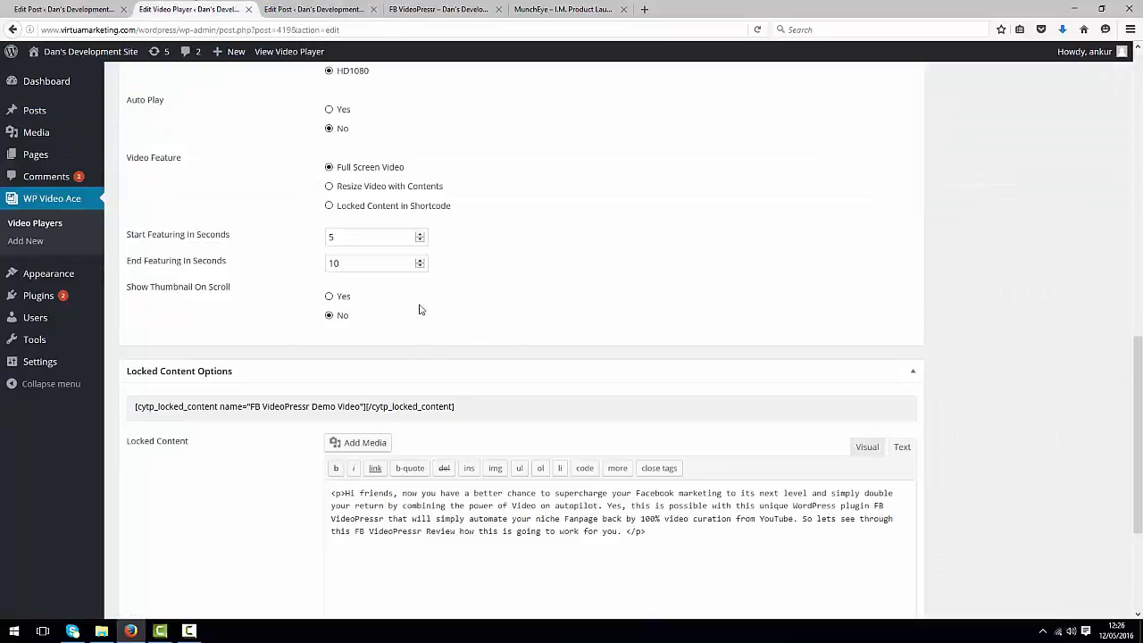
double_click(341, 236)
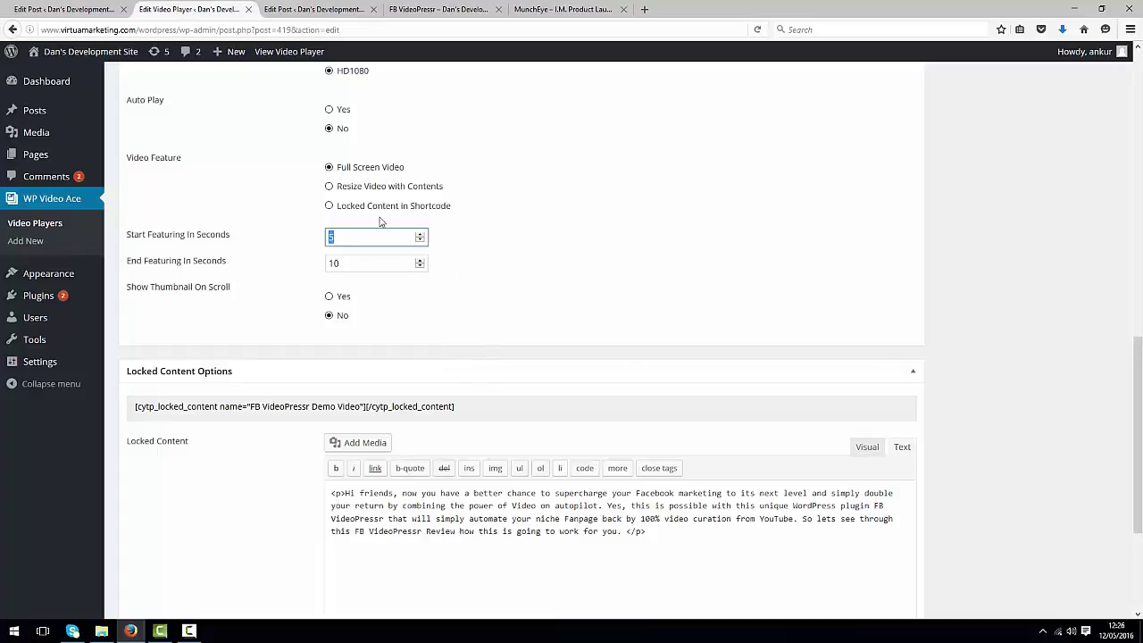
left_click(329, 205)
scroll(705, 355, "up", 10)
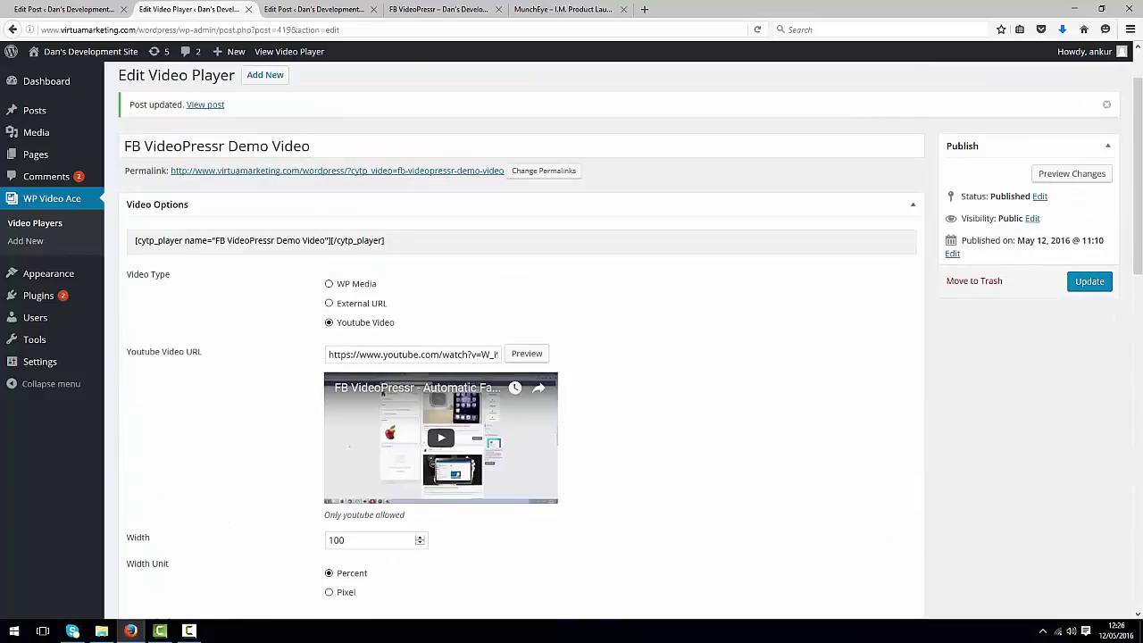
left_click(1099, 284)
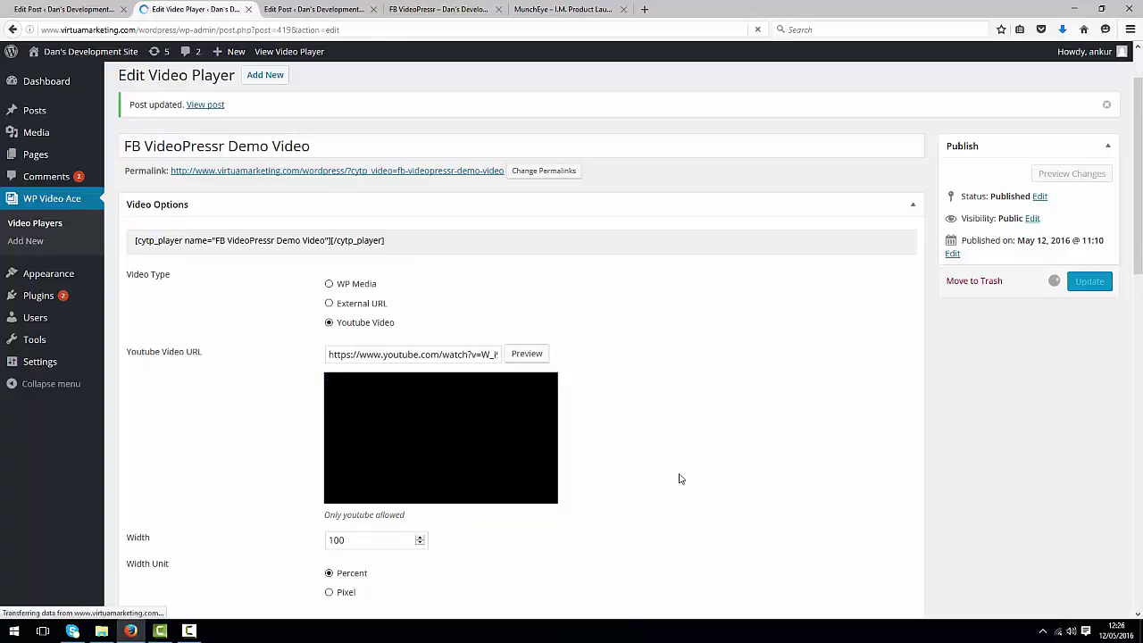
Step: Review the player's Video Feature options and highlight the paragraph in the Locked Content box
scroll(674, 480, "down", 9)
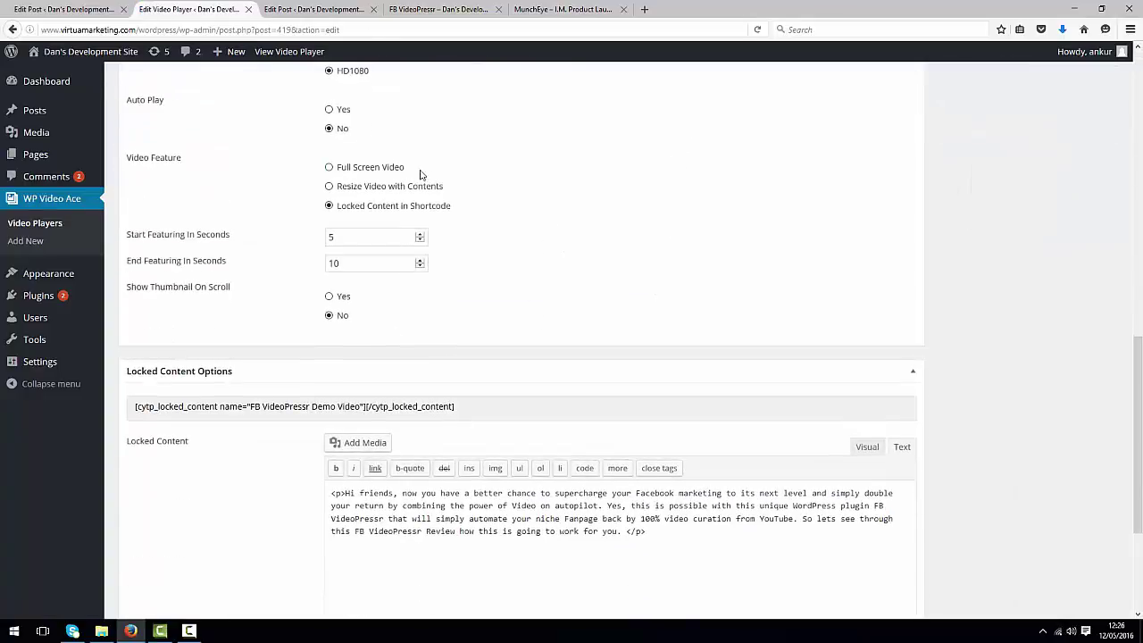
left_click_drag(421, 174, 346, 171)
left_click(493, 223)
left_click_drag(666, 550, 304, 471)
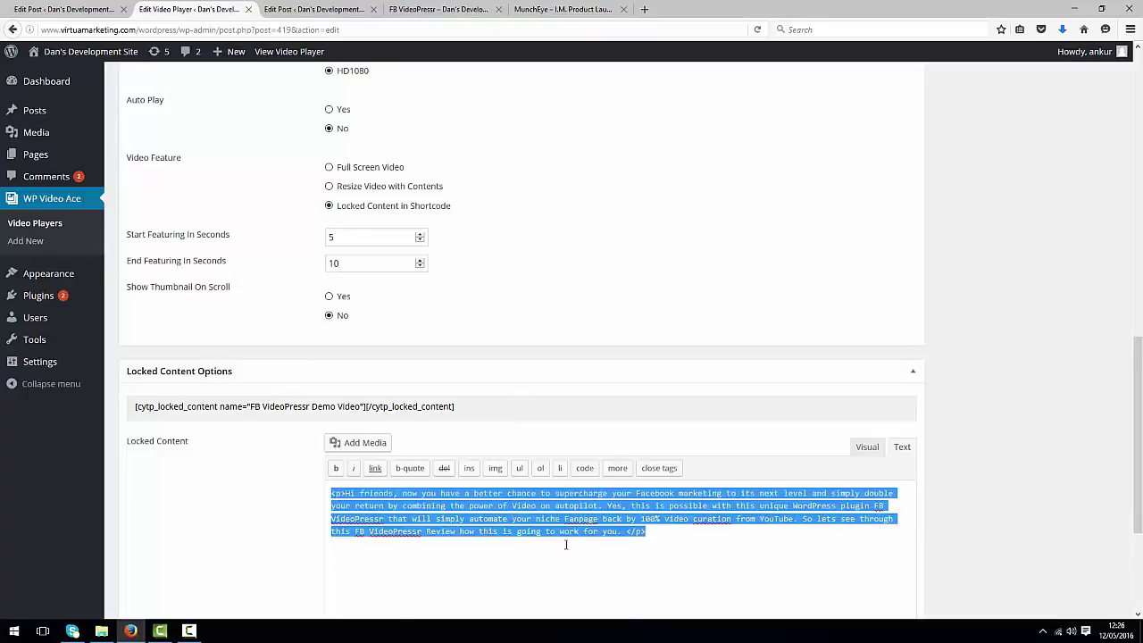
Step: Reload the published FB VideoPressr post and play its video through the featuring period to check the locked content
left_click(443, 9)
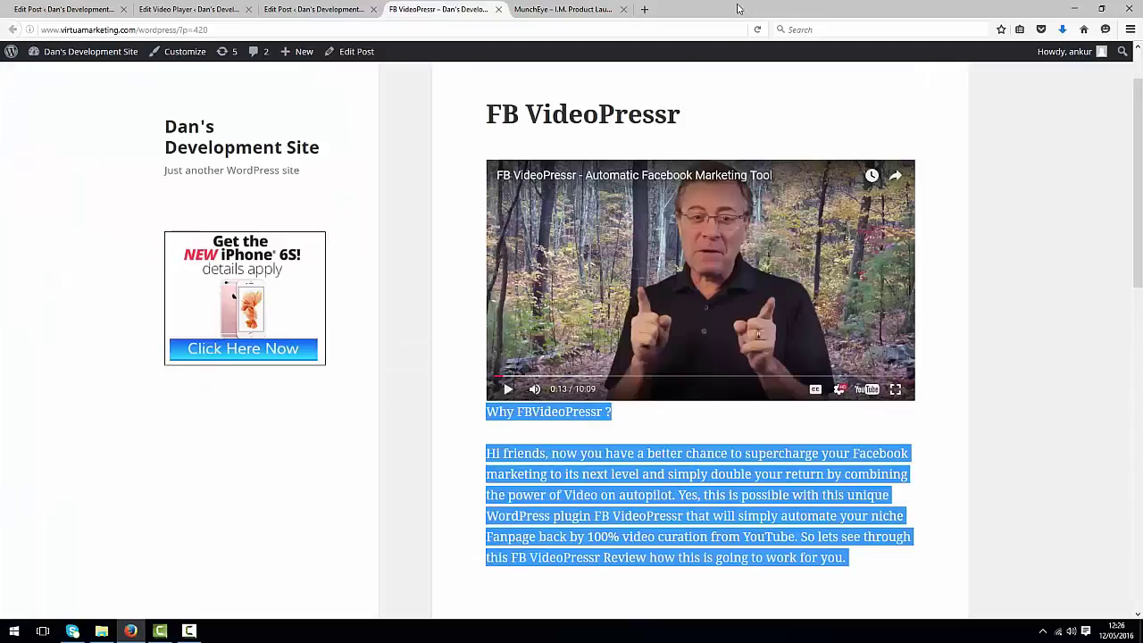
left_click(759, 29)
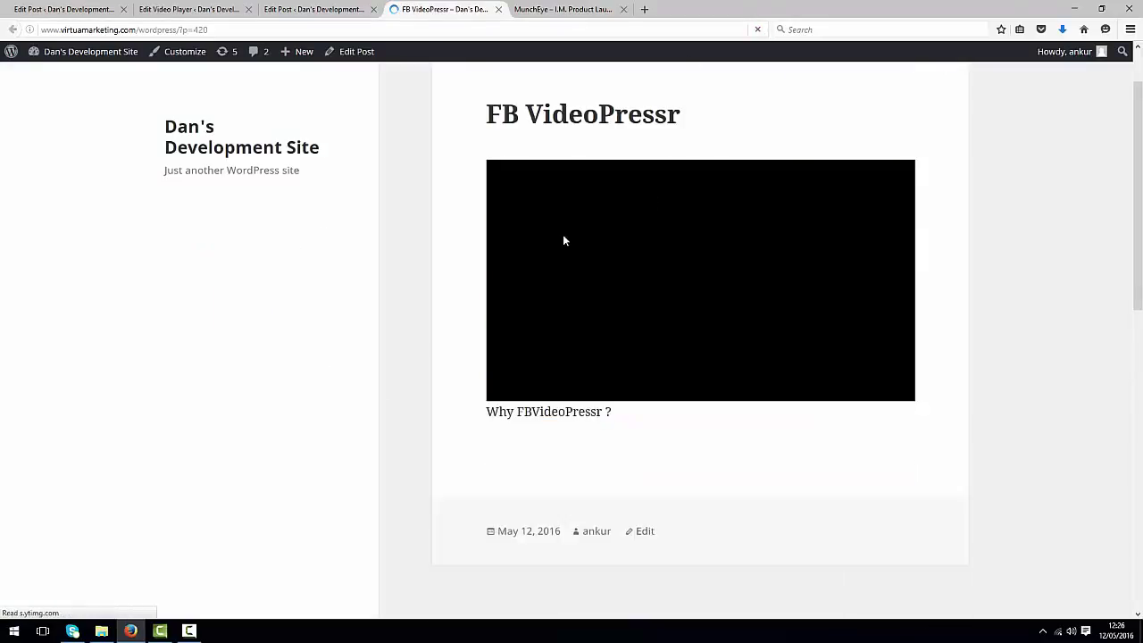
left_click(710, 282)
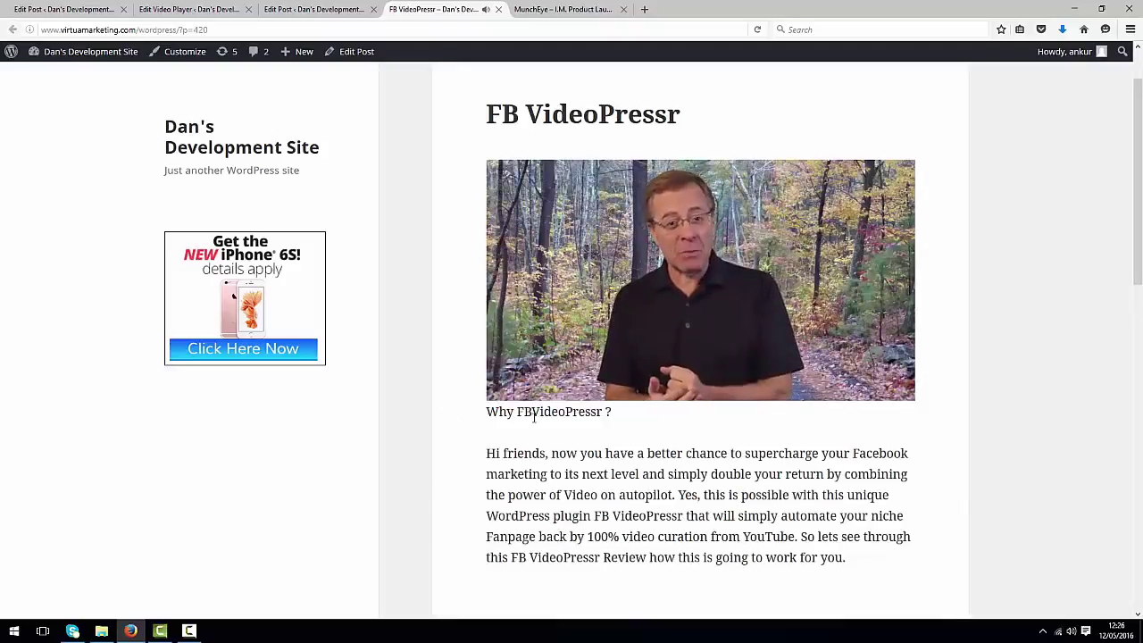
left_click(524, 368)
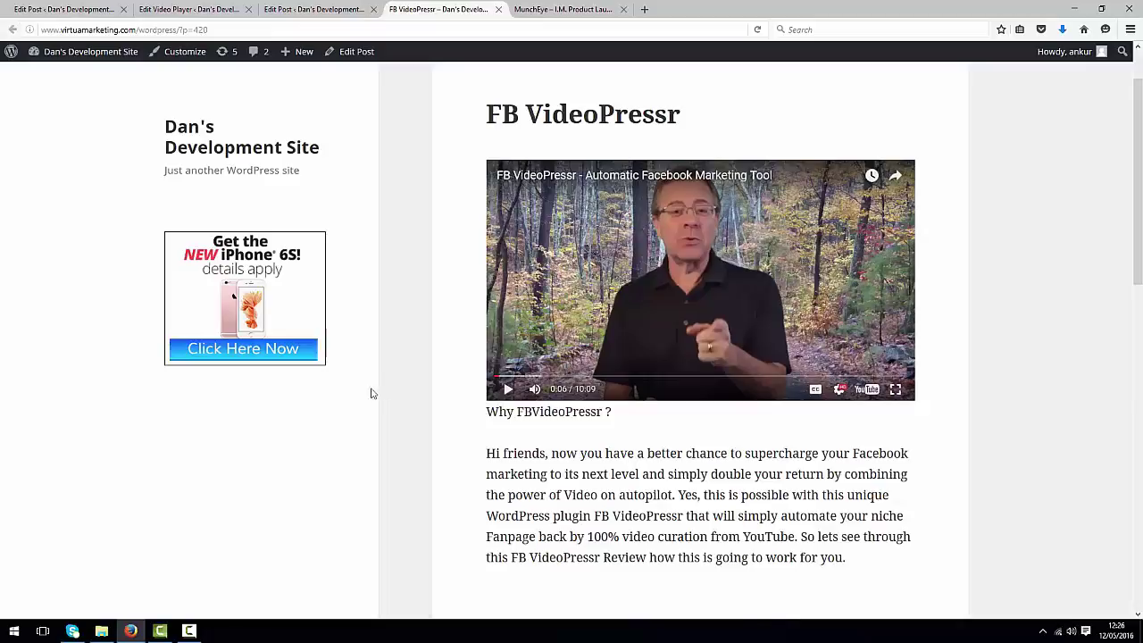
left_click(507, 390)
mouse_move(603, 327)
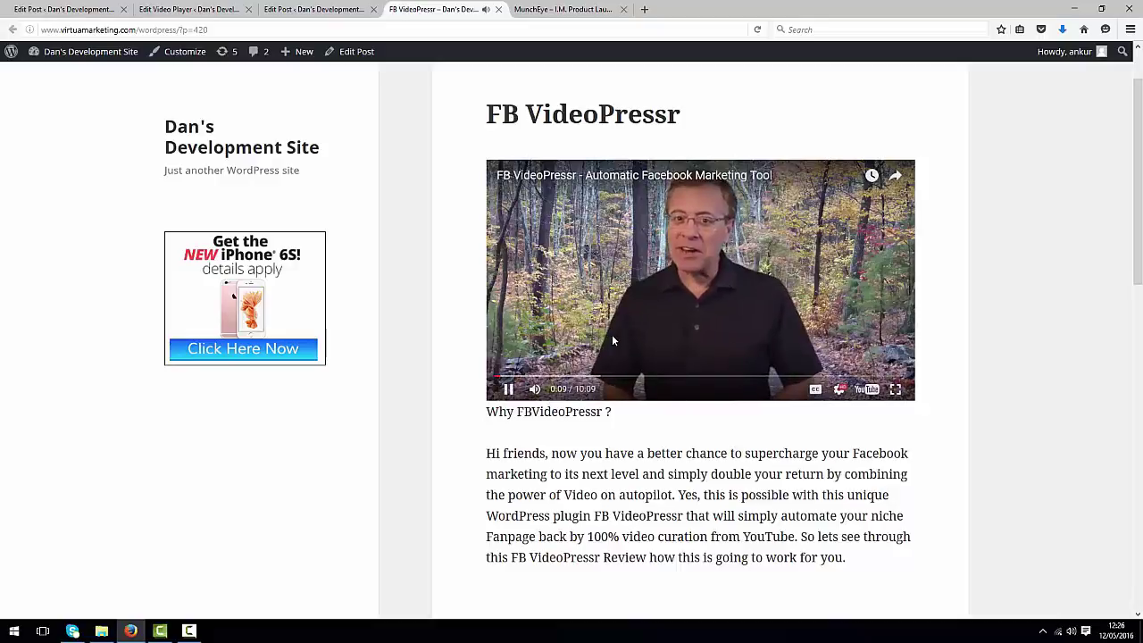
left_click(507, 390)
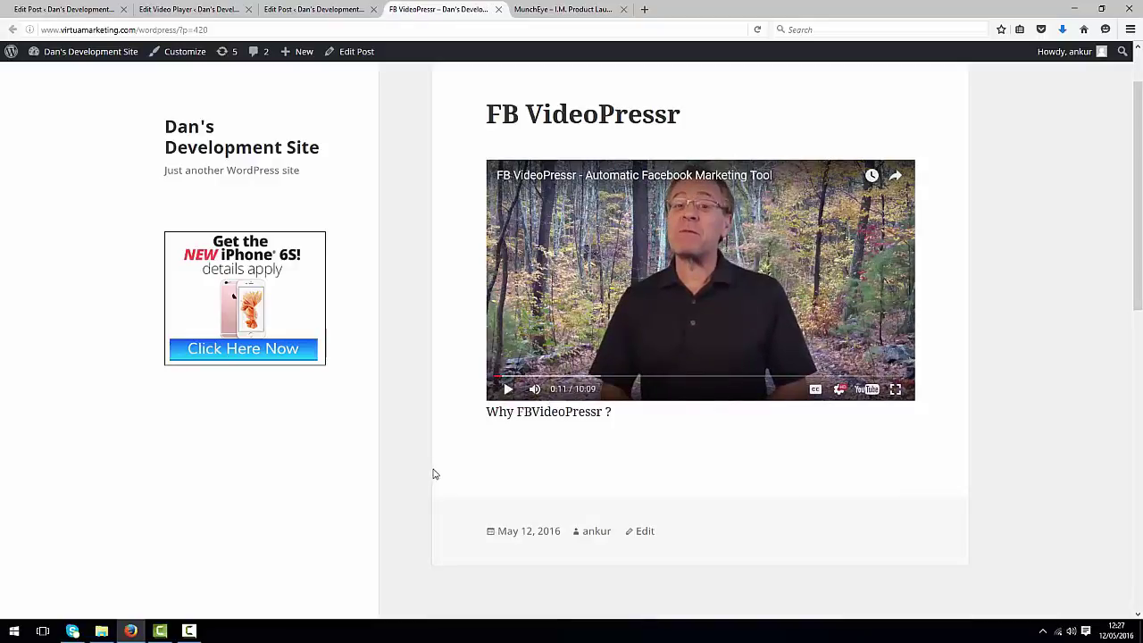
Step: Compare the locked content shortcode in the player settings with the one in the post, and check the start featuring time
left_click(187, 9)
left_click_drag(485, 408, 134, 408)
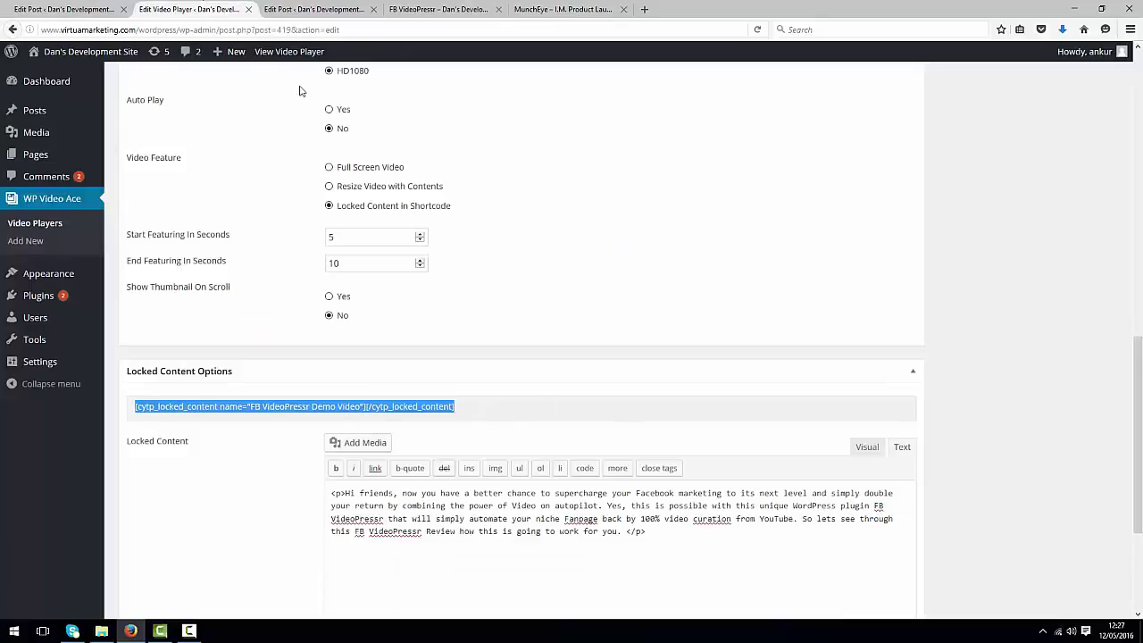
left_click(315, 9)
left_click_drag(514, 316, 112, 304)
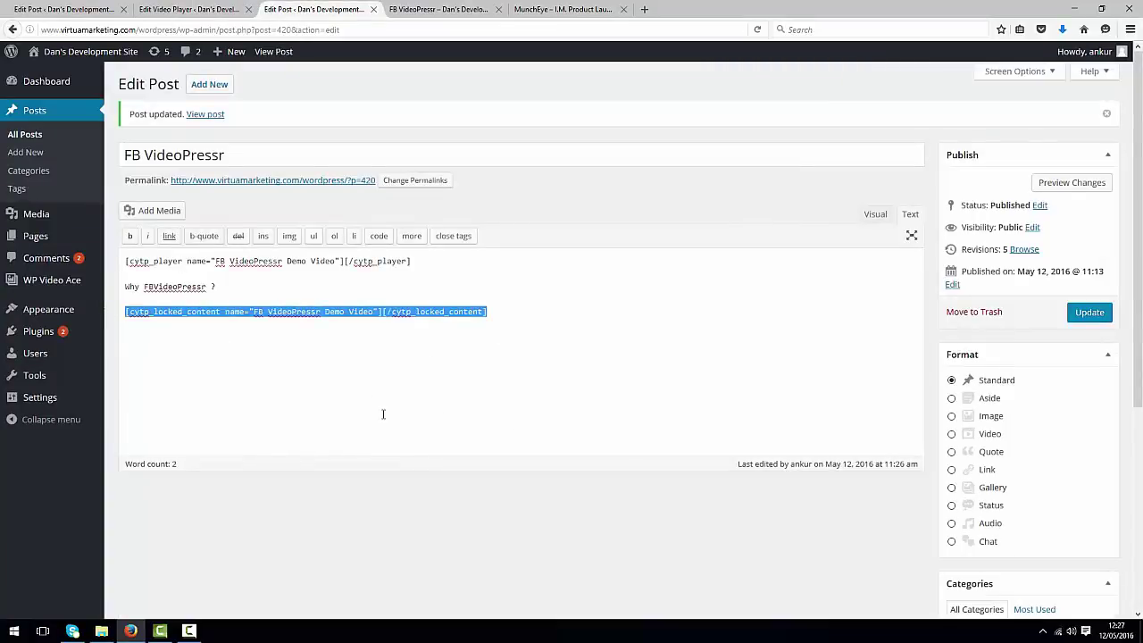
left_click(183, 9)
left_click(589, 564)
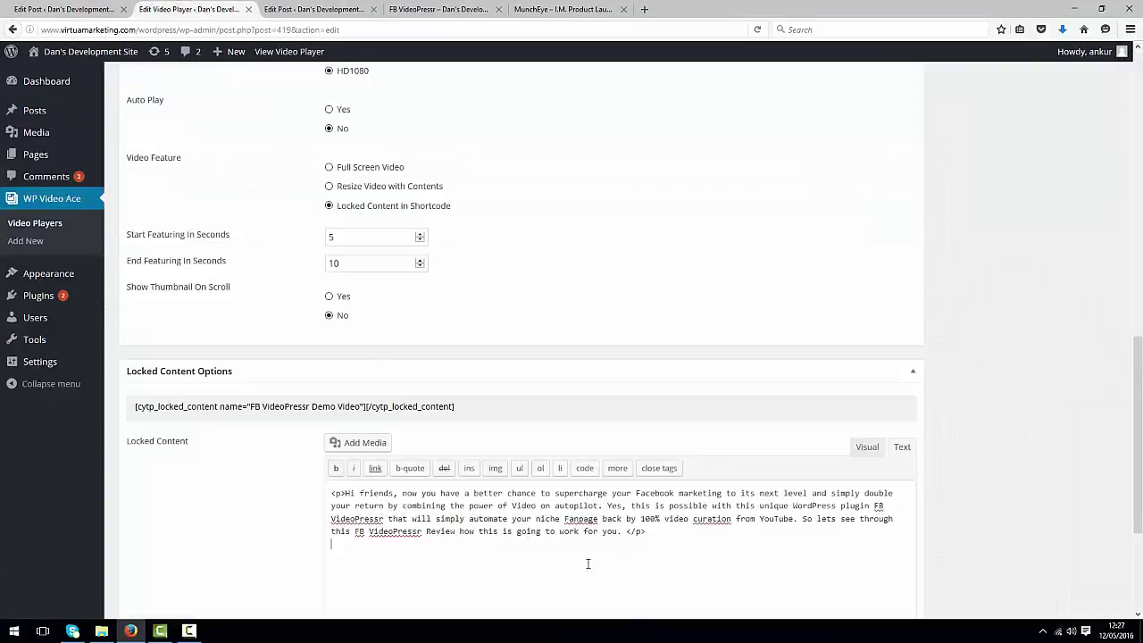
scroll(597, 557, "down", 1)
scroll(601, 567, "up", 1)
left_click_drag(365, 237, 301, 243)
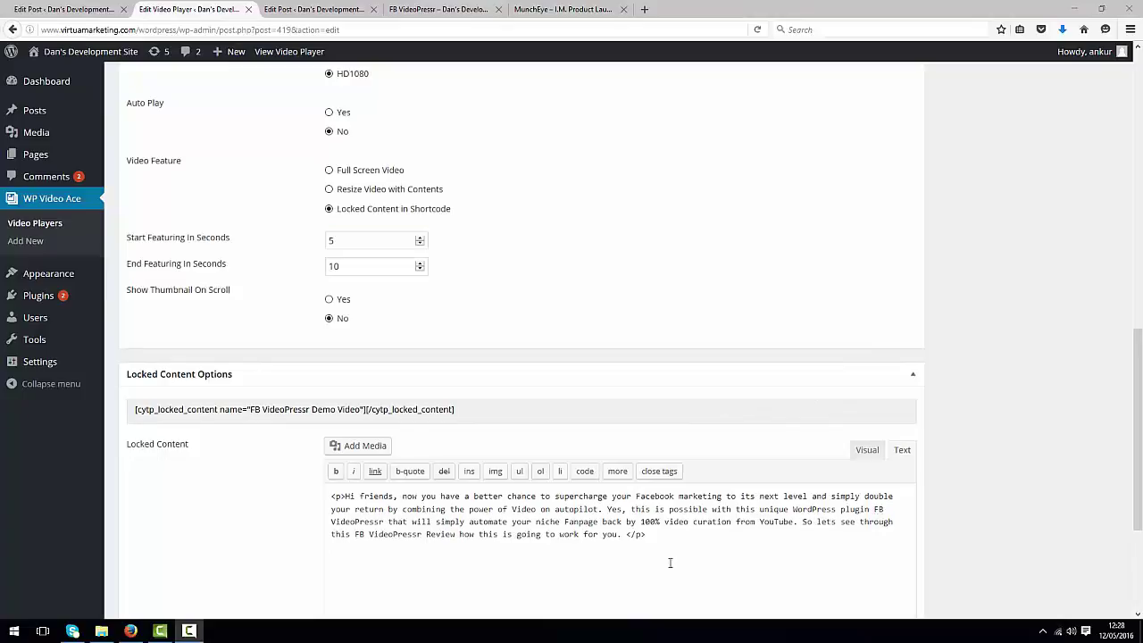
Step: Replace the locked content paragraph with the centred JVZoo banner link code, alt text "Trendpressr Pro" and border 0, and update the player
left_click_drag(719, 552, 165, 471)
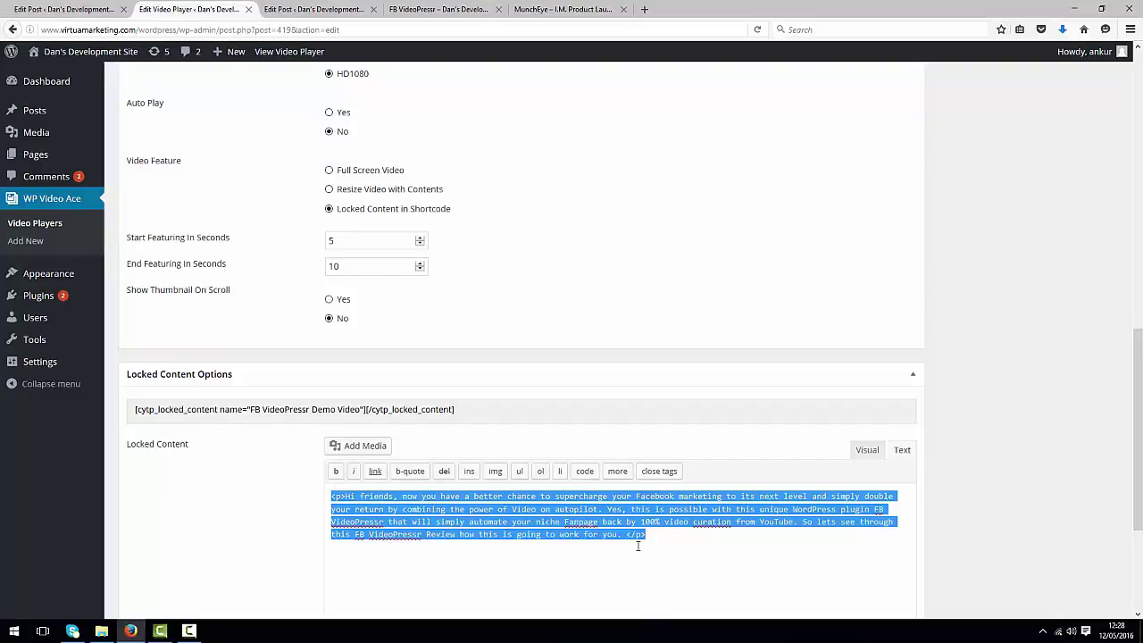
type("<p><a href=\"https://www.jvzoo.com/b/0/160163/15\"><img class=\"aligncenter\" src=\"http://i.jvzoo.com/0/160163/15\" alt=\"Trendpressr Pro\" border=\"0\" /></a></p>")
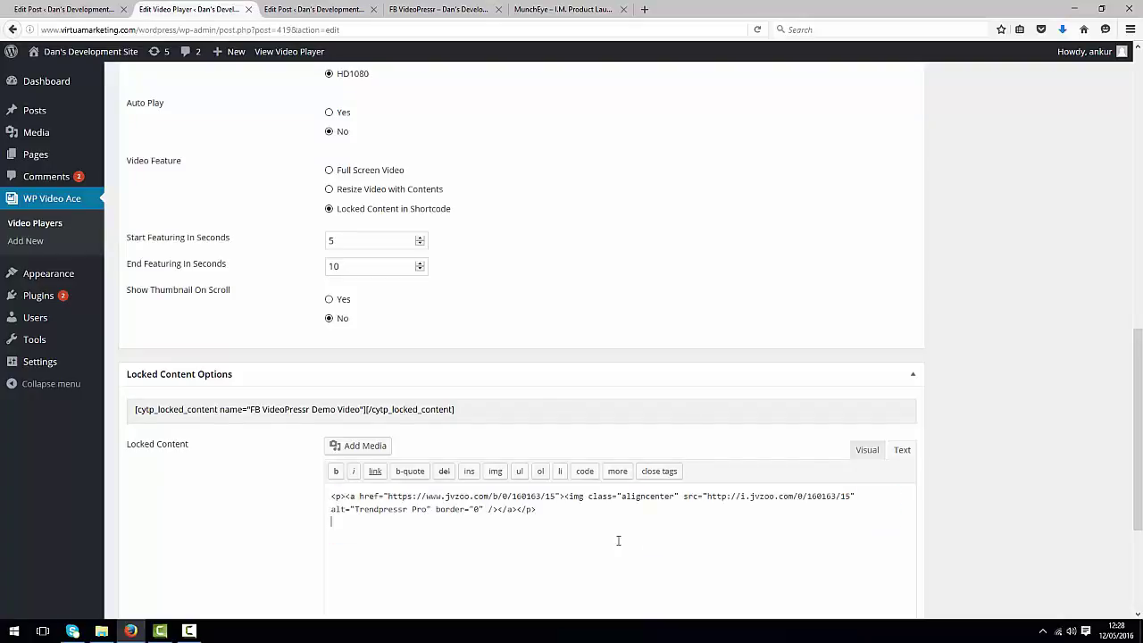
left_click(438, 9)
left_click(214, 13)
scroll(927, 509, "down", 3)
scroll(434, 455, "up", 10)
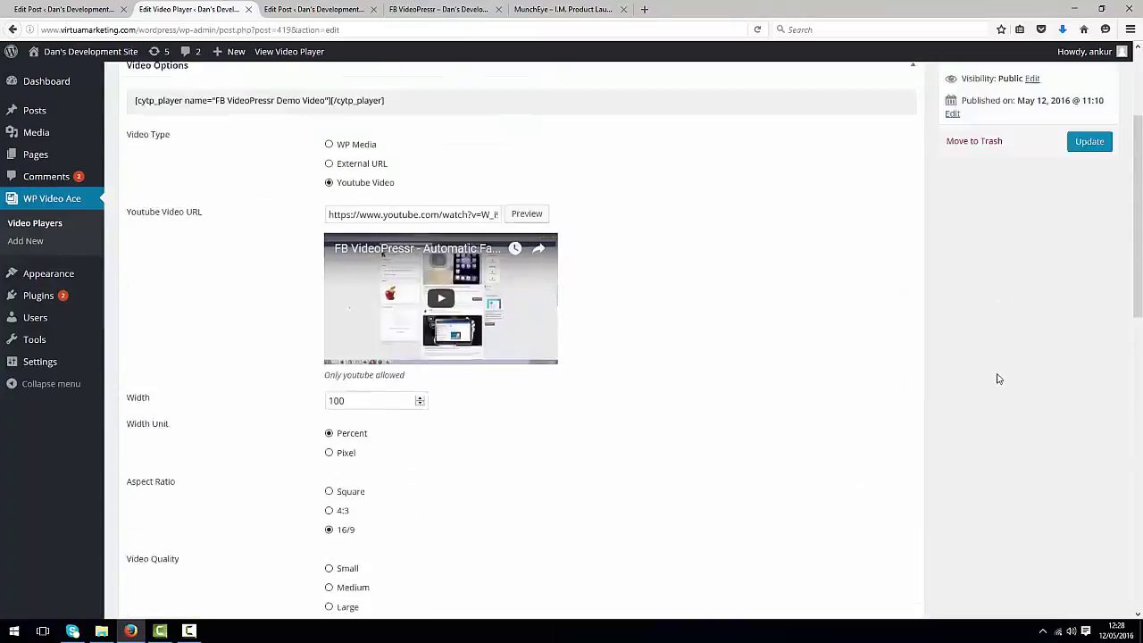
left_click(1090, 317)
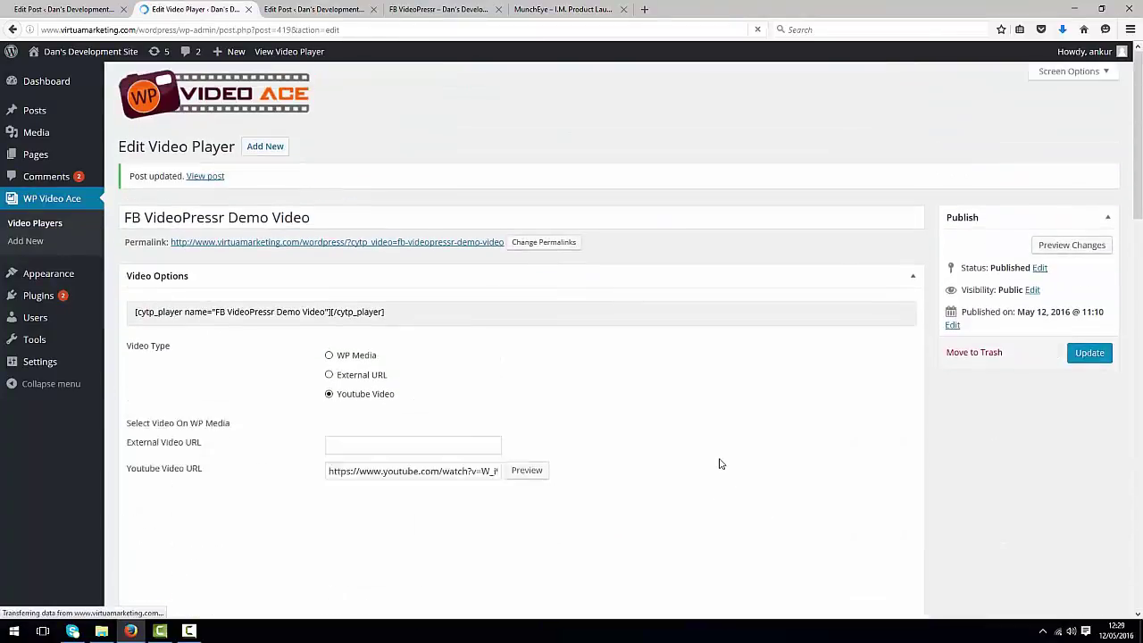
Step: Set the video feature to Resize Video with Contents at 60 percent with content position Right, and update the player
scroll(618, 462, "down", 10)
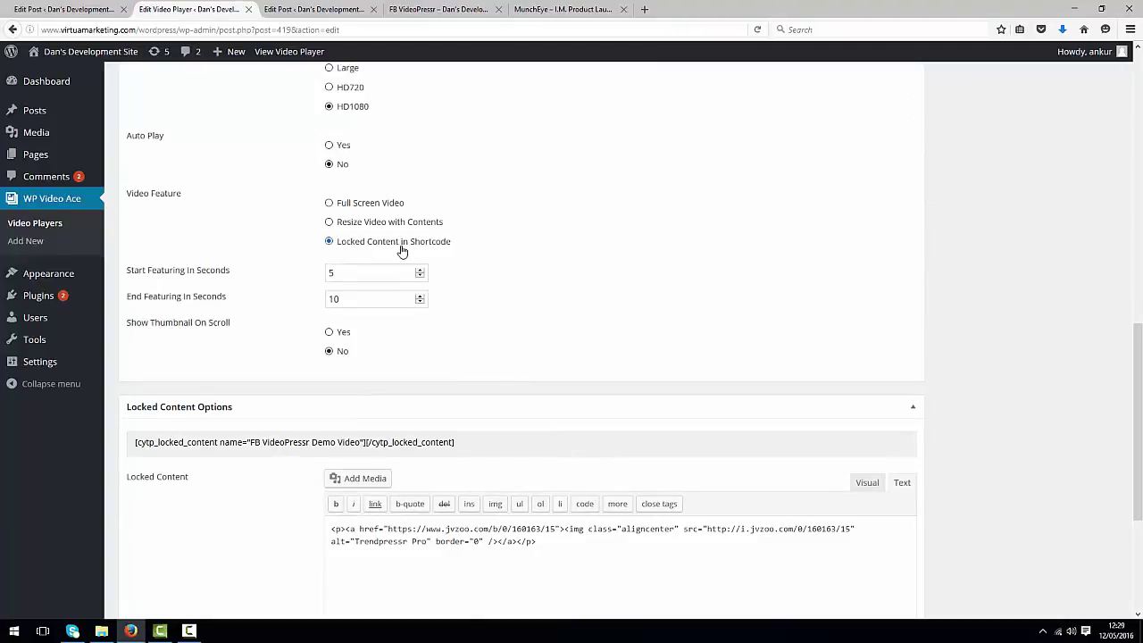
left_click(329, 222)
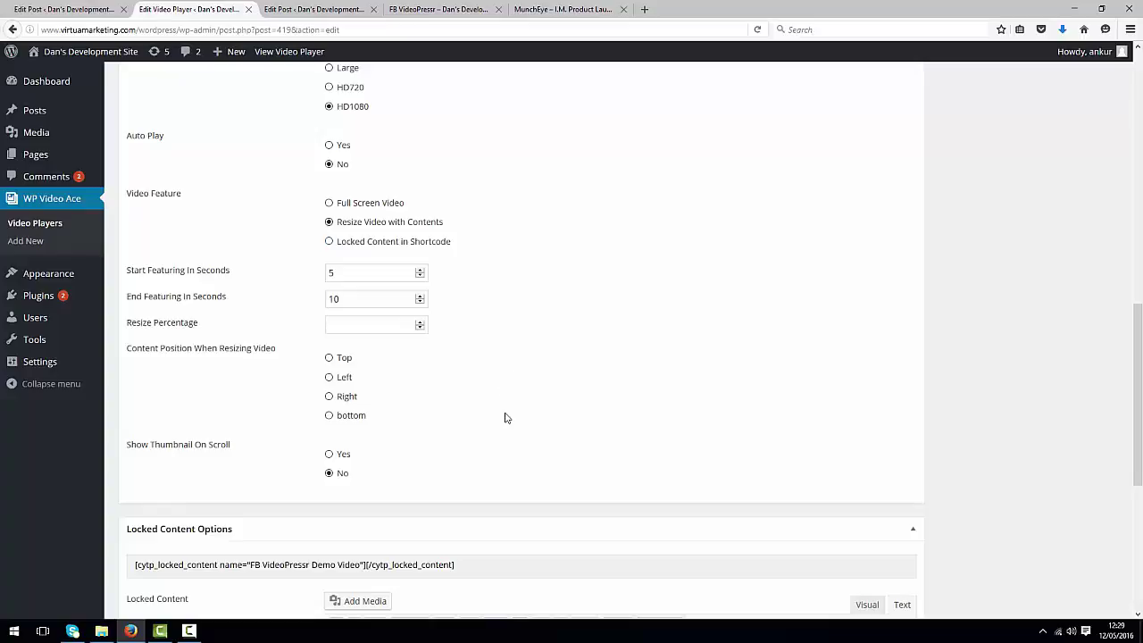
left_click(329, 397)
left_click(350, 323)
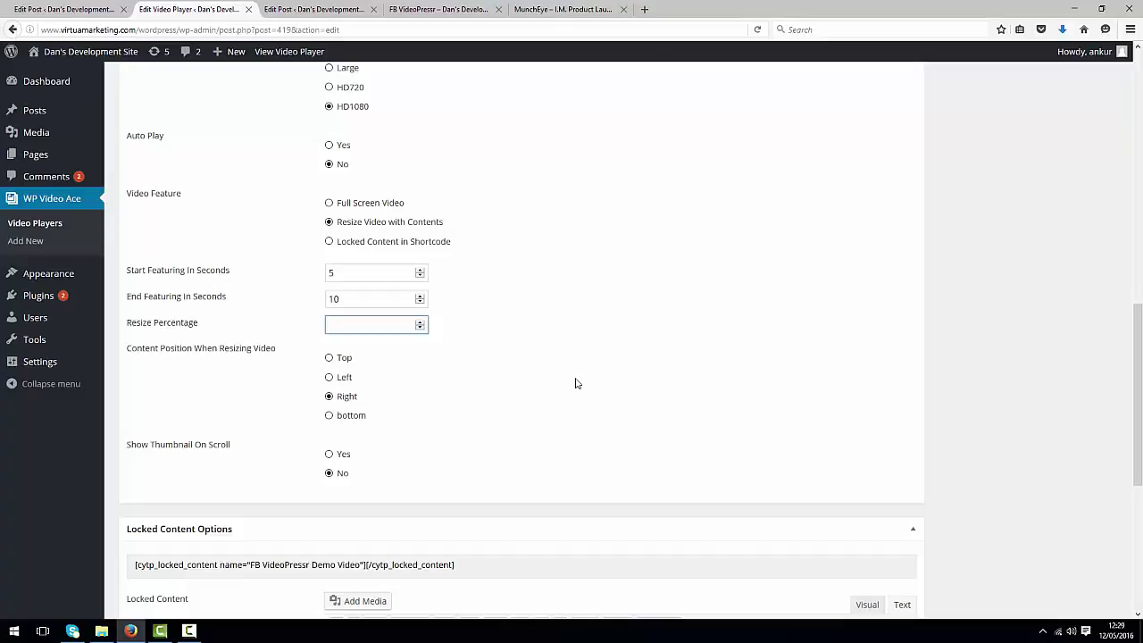
scroll(457, 518, "up", 3)
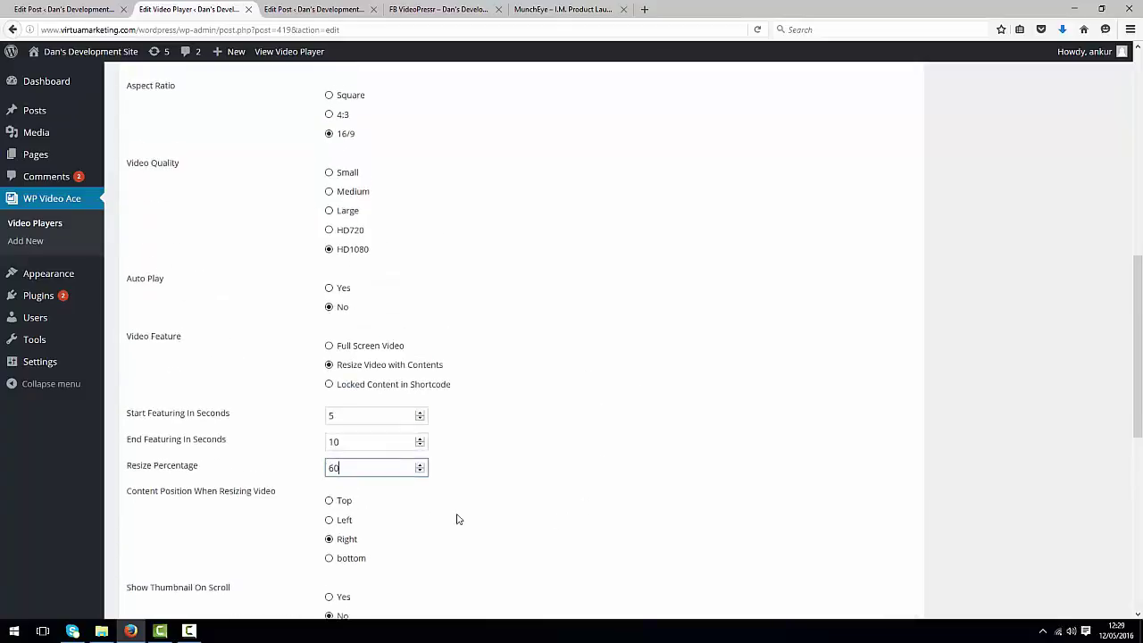
scroll(625, 429, "down", 3)
scroll(929, 393, "up", 10)
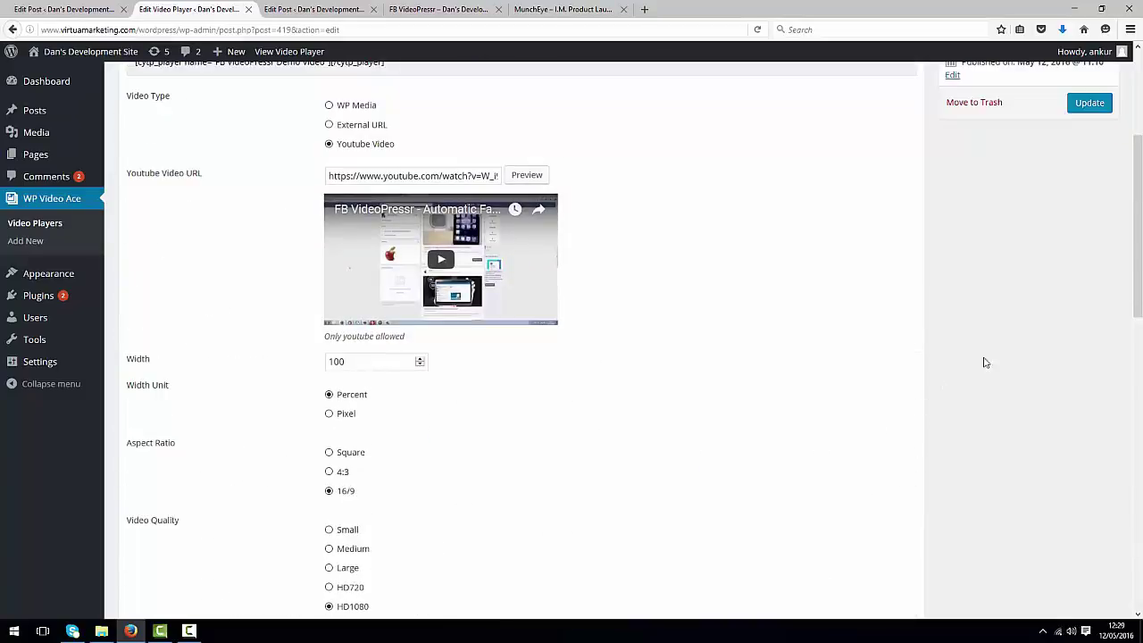
left_click(1090, 102)
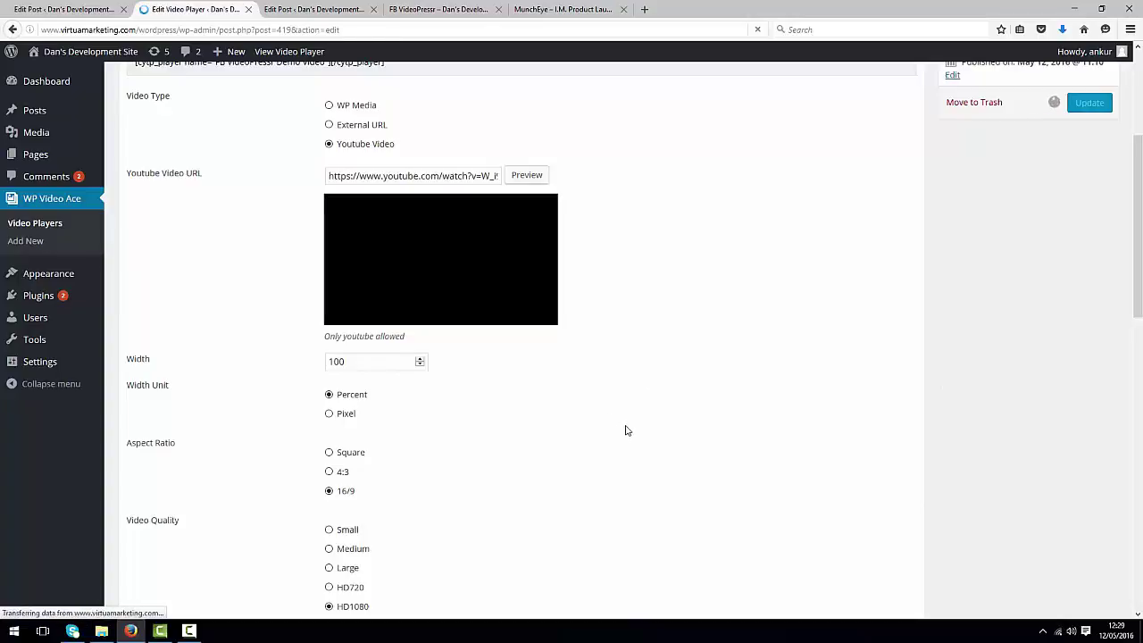
scroll(497, 429, "down", 10)
scroll(417, 390, "up", 3)
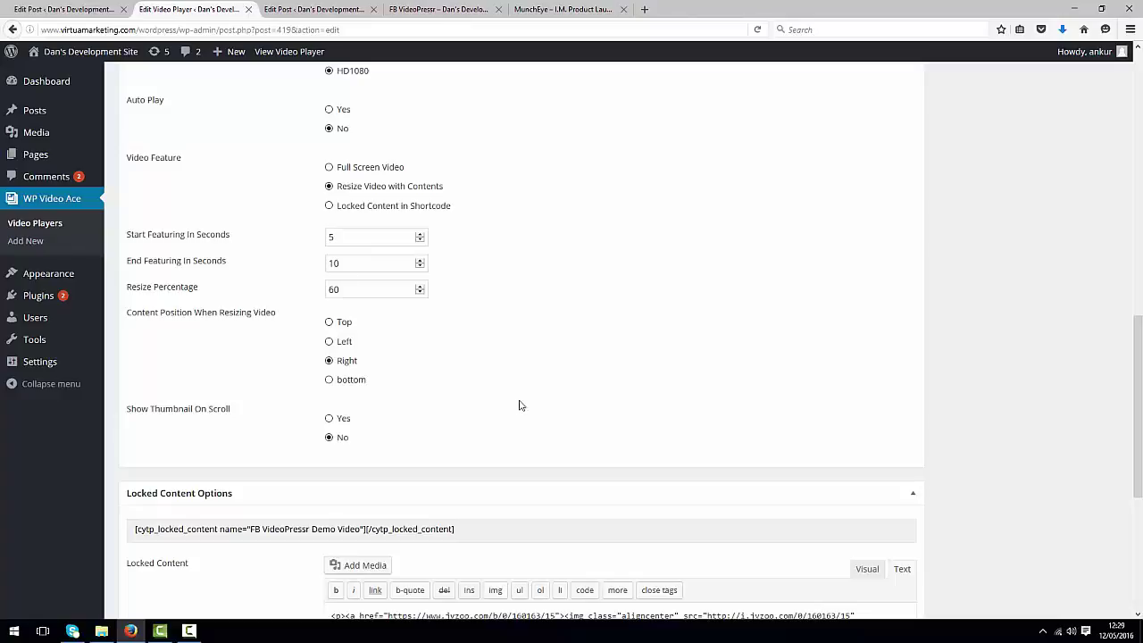
Step: Reload the published FB VideoPressr post and play its video into the featuring period to check the resize with the banner beside it
left_click(437, 9)
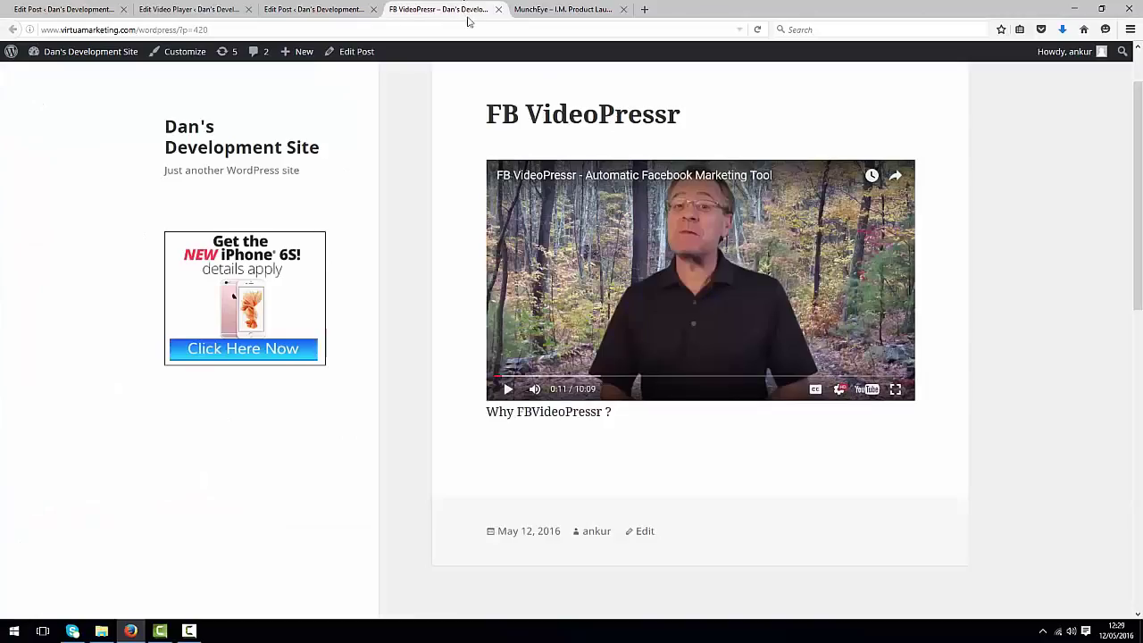
left_click(757, 30)
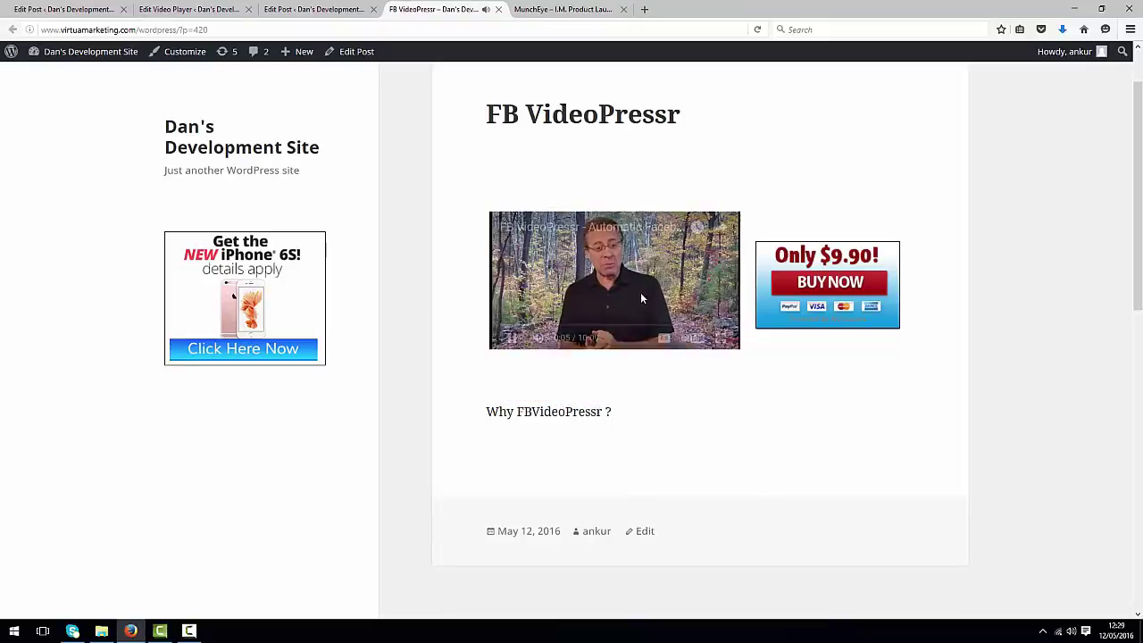
left_click(641, 294)
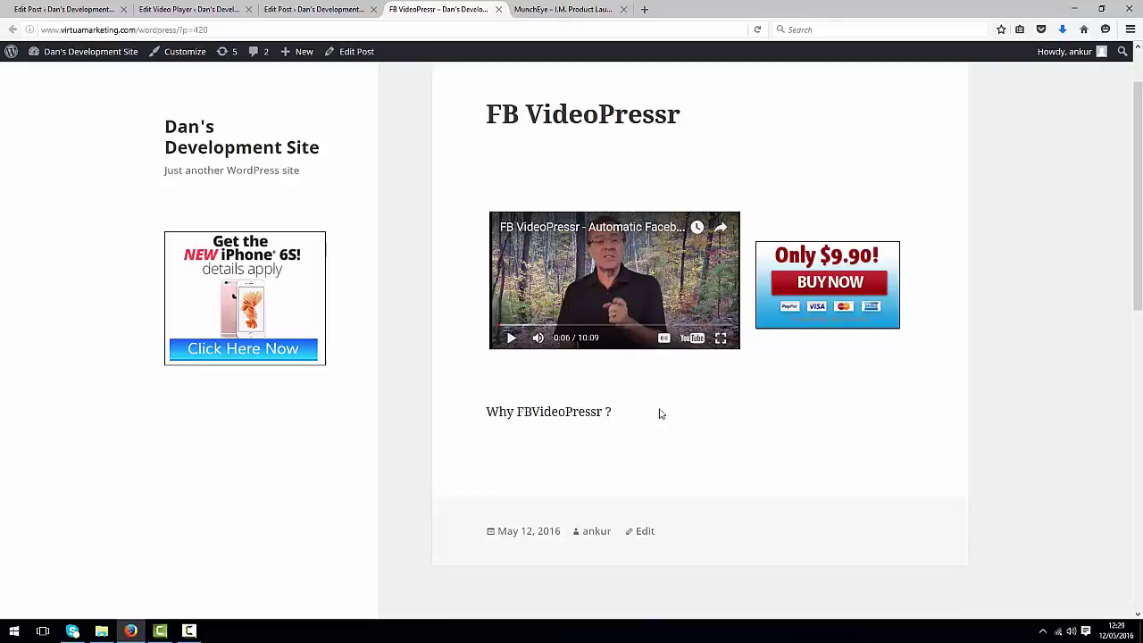
Step: In the FB VideoPressr Demo Video player settings, set the content position when resizing video to bottom
left_click(312, 10)
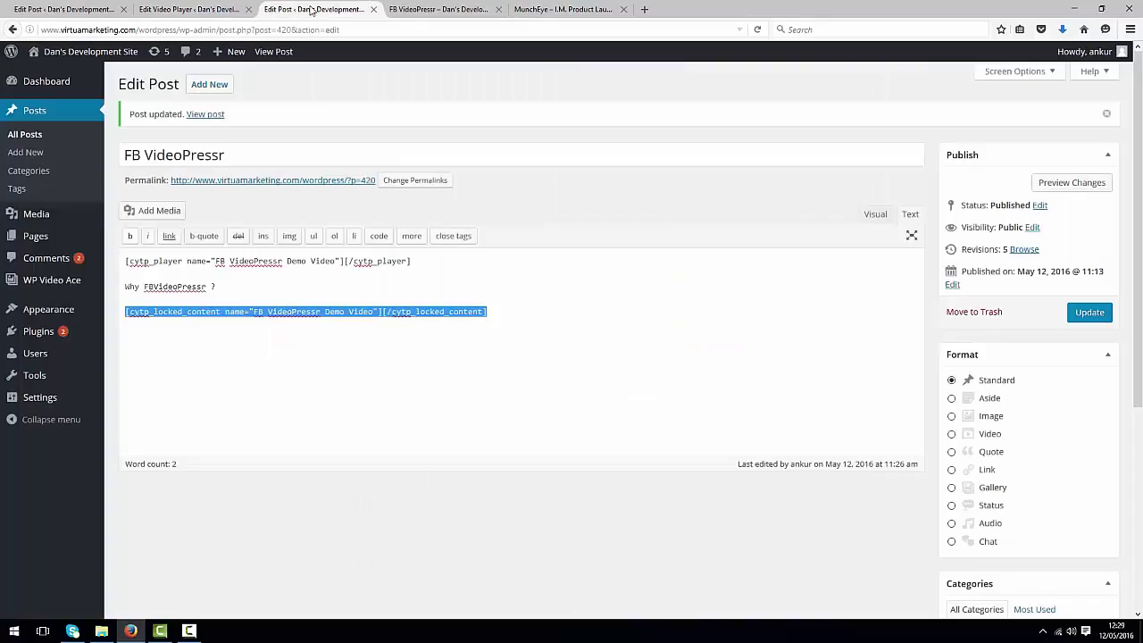
left_click(192, 9)
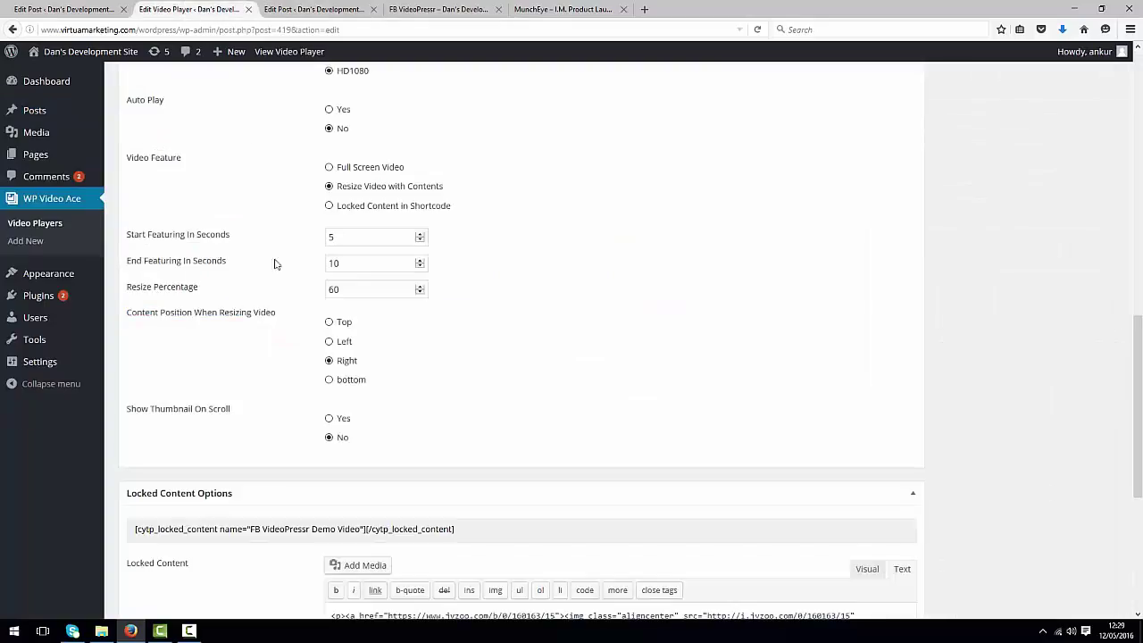
left_click(328, 341)
left_click(328, 360)
left_click(329, 380)
scroll(556, 429, "down", 3)
scroll(496, 543, "up", 3)
key("F10")
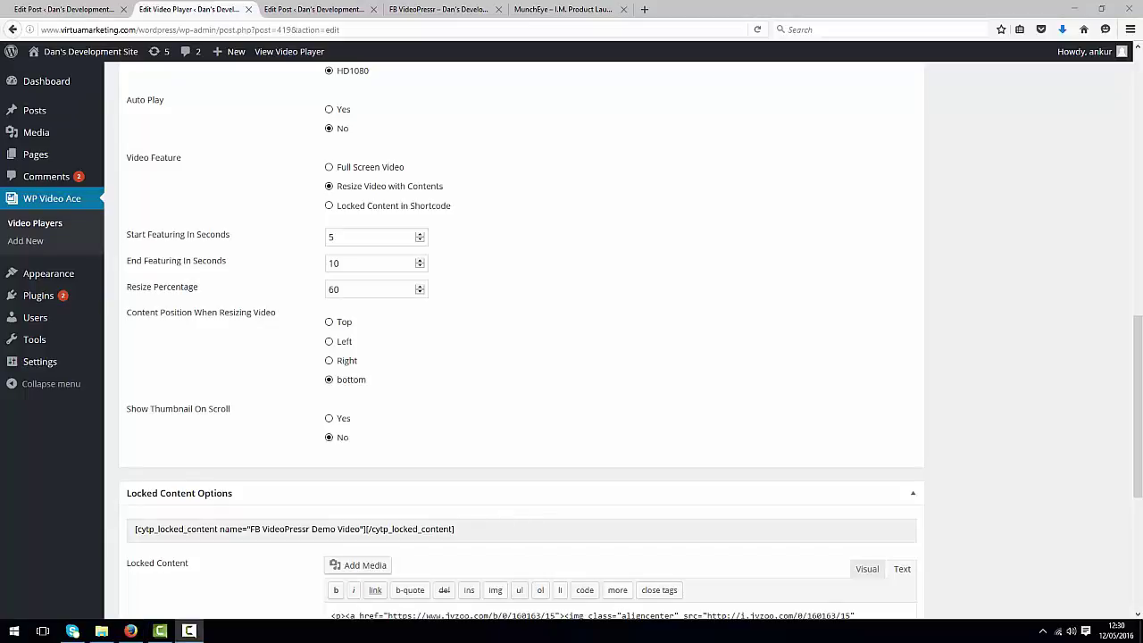
Step: Turn on Show Thumbnail On Scroll with thumbnail position Top Left, and update the player
left_click(330, 418)
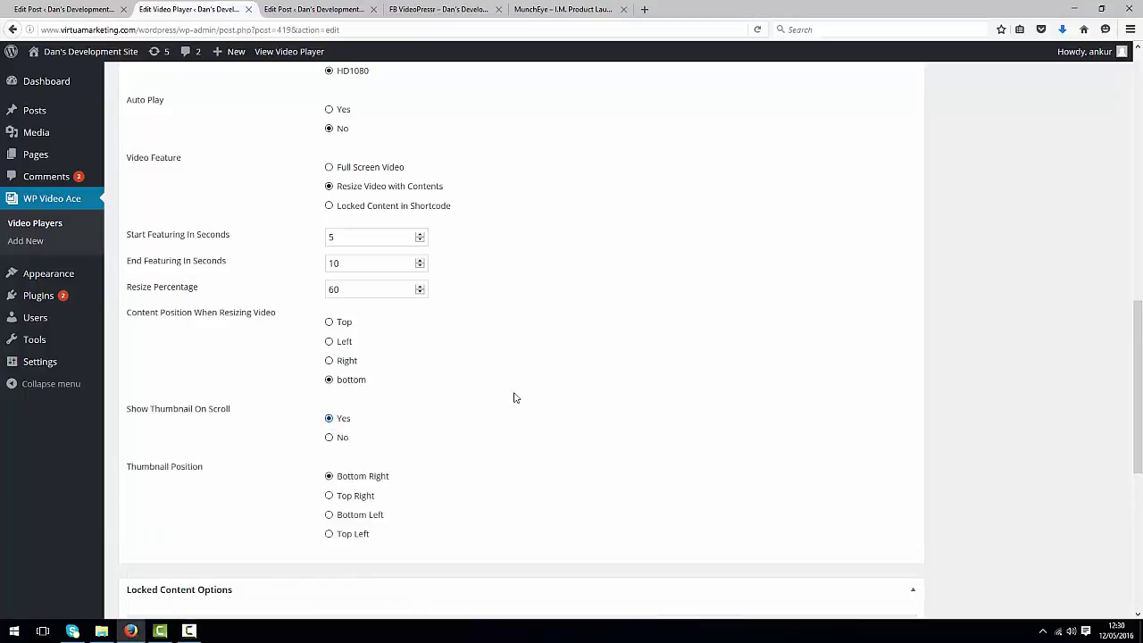
scroll(530, 396, "down", 3)
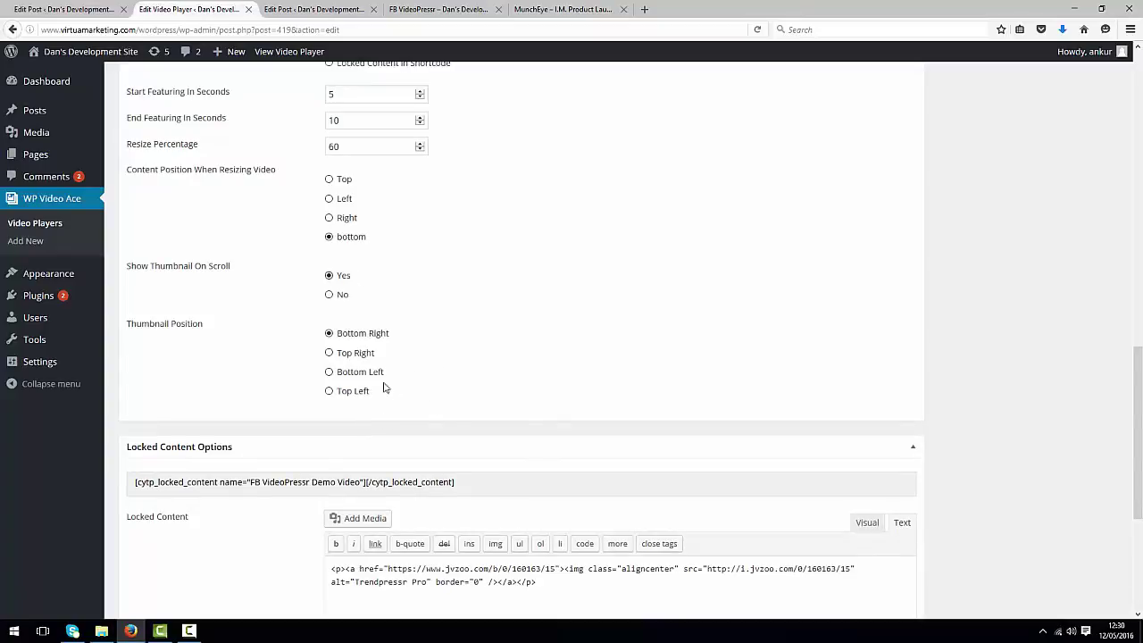
left_click(329, 391)
scroll(674, 463, "up", 8)
scroll(673, 463, "down", 10)
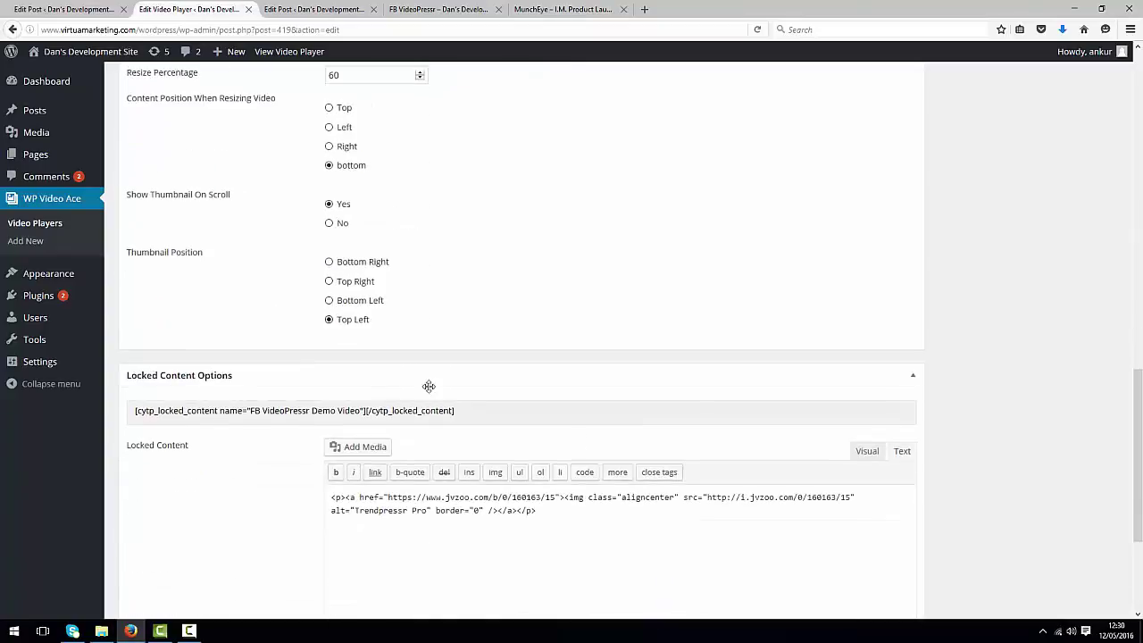
scroll(766, 530, "up", 10)
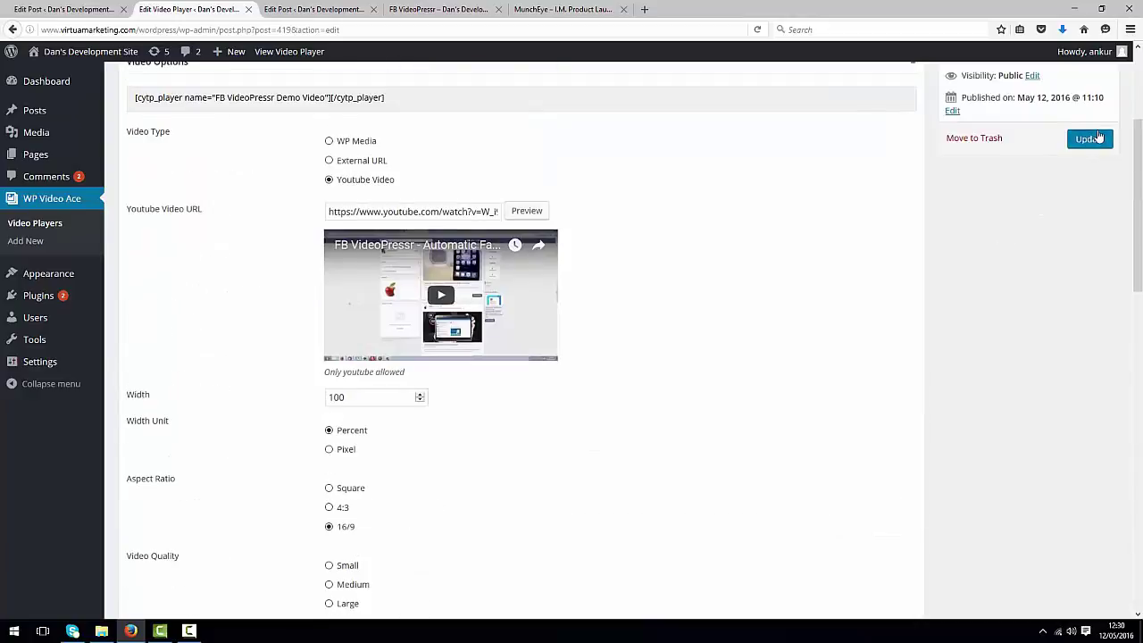
left_click(1090, 139)
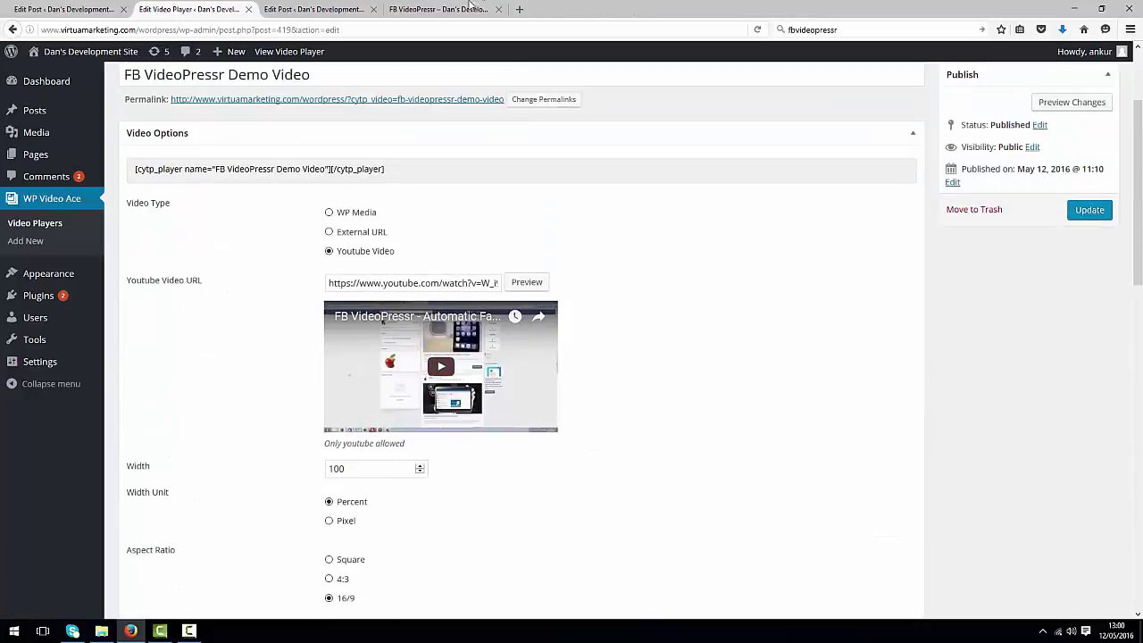
Step: Play the video on the published FB VideoPressr post and check its floating thumbnail further down the page, pausing playback
left_click(458, 10)
left_click(710, 351)
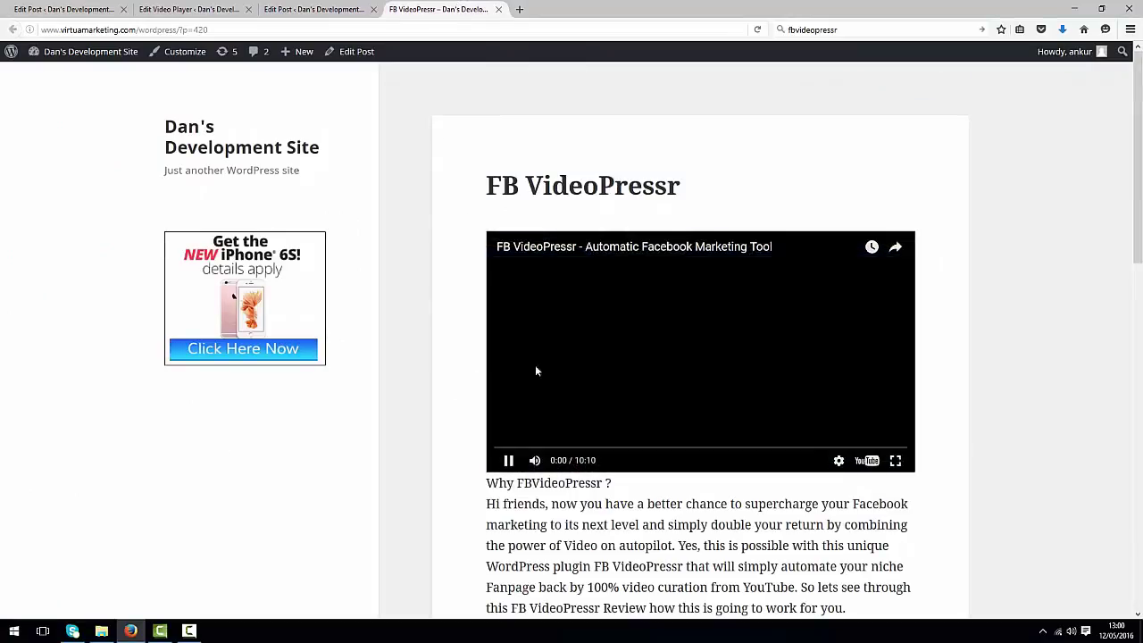
scroll(438, 331, "down", 1)
scroll(411, 321, "down", 5)
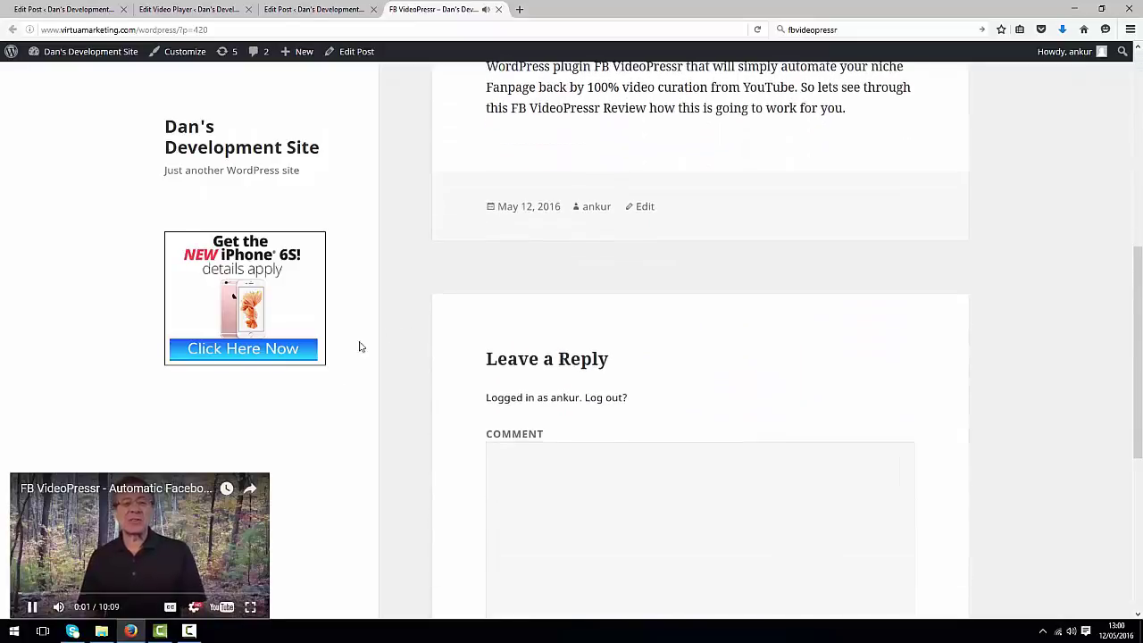
left_click(31, 607)
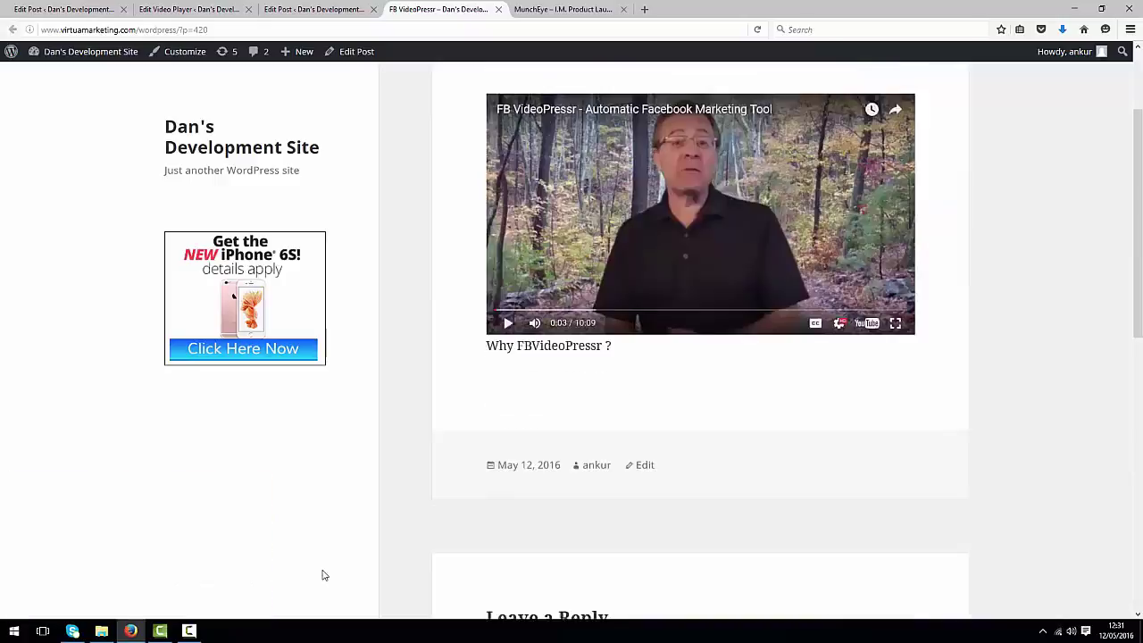
scroll(322, 574, "down", 3)
Step: Review the Show Thumbnail On Scroll and Thumbnail Position options in the video player settings
left_click(313, 9)
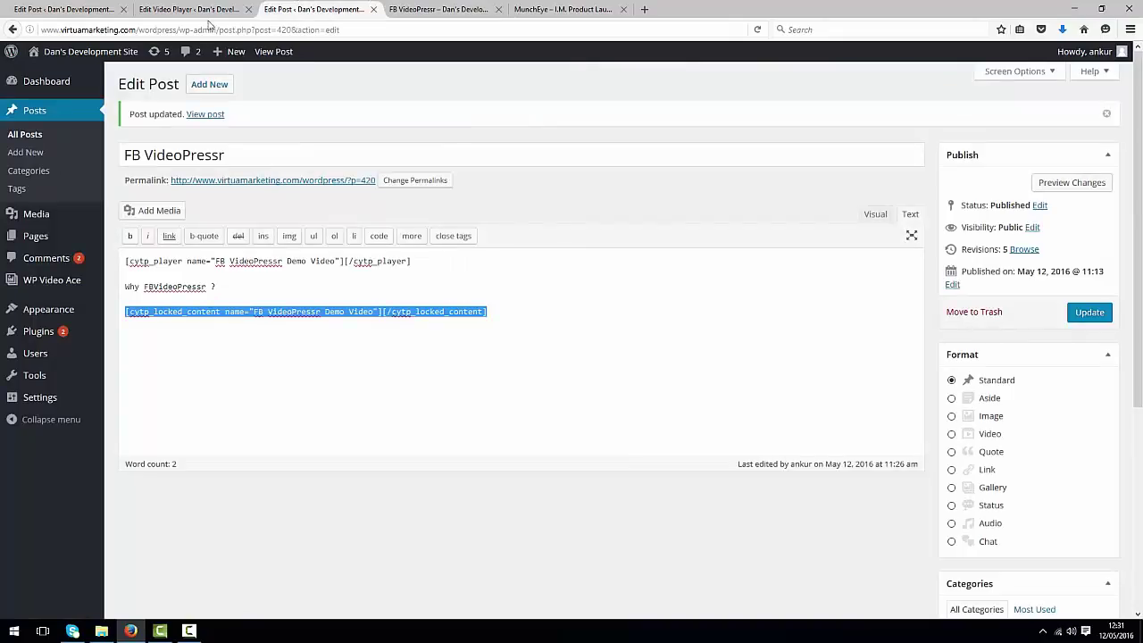
left_click(203, 11)
scroll(267, 501, "down", 3)
scroll(266, 500, "down", 5)
scroll(304, 500, "up", 1)
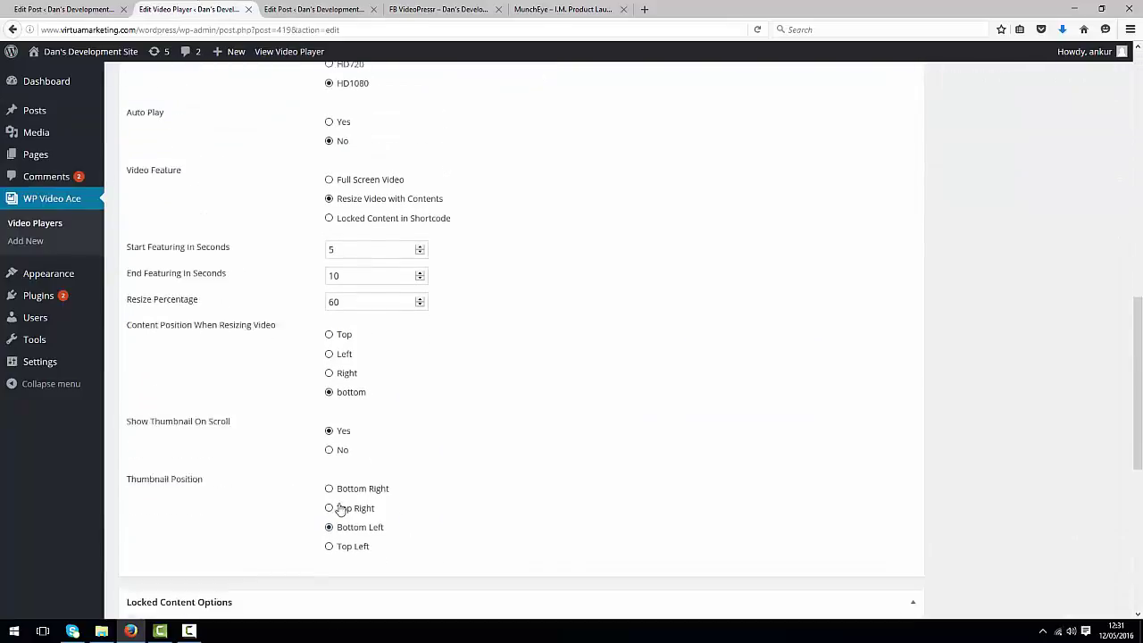
scroll(339, 402, "down", 1)
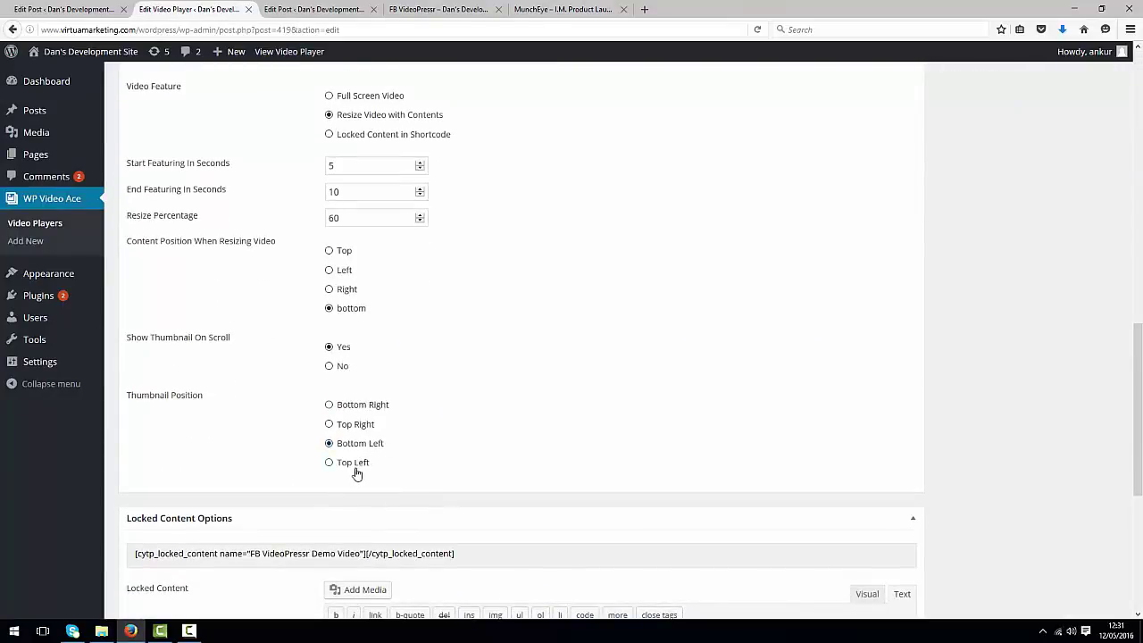
Step: Play the floating thumbnail video on the published post into the featuring period, pause it, and check the resized thumbnail with its banner
left_click(315, 9)
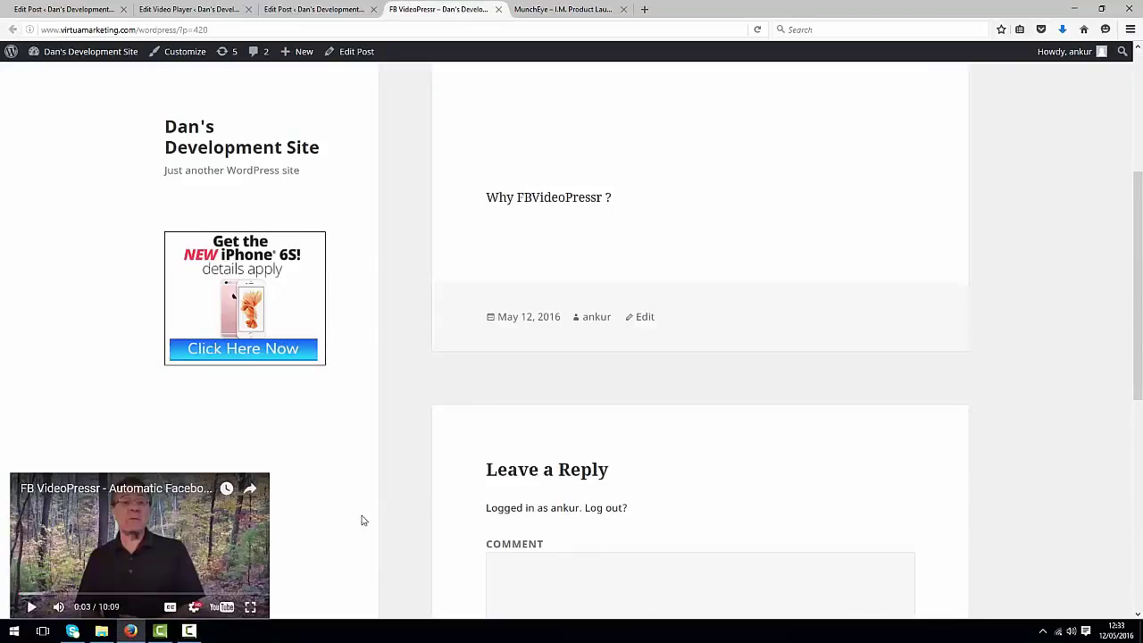
left_click(30, 608)
scroll(349, 483, "down", 2)
scroll(349, 483, "down", 5)
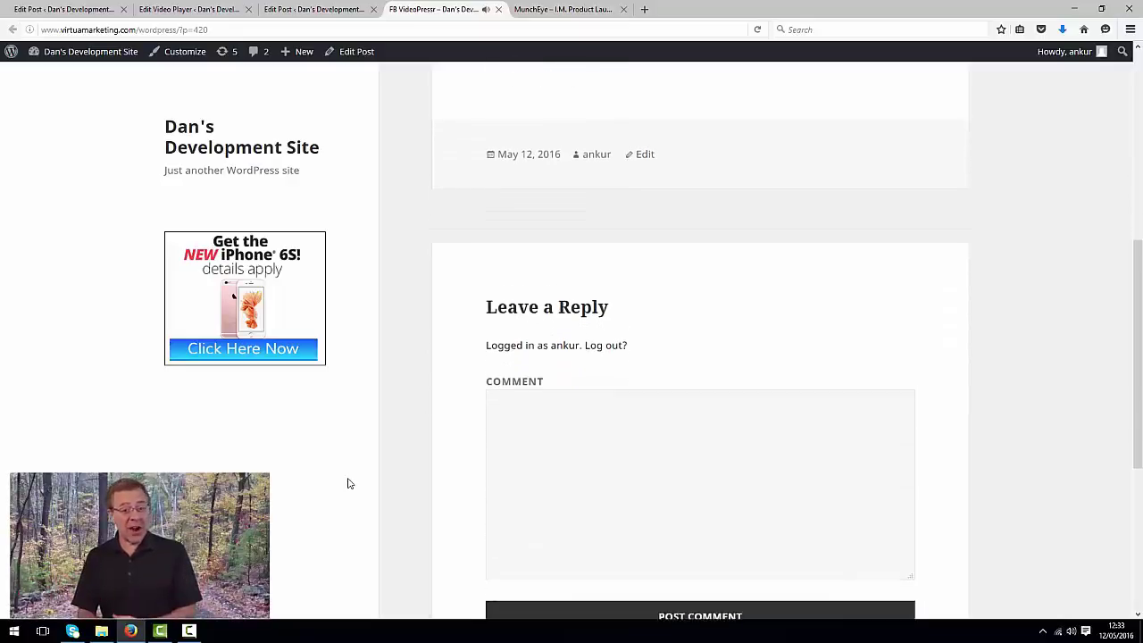
left_click(80, 575)
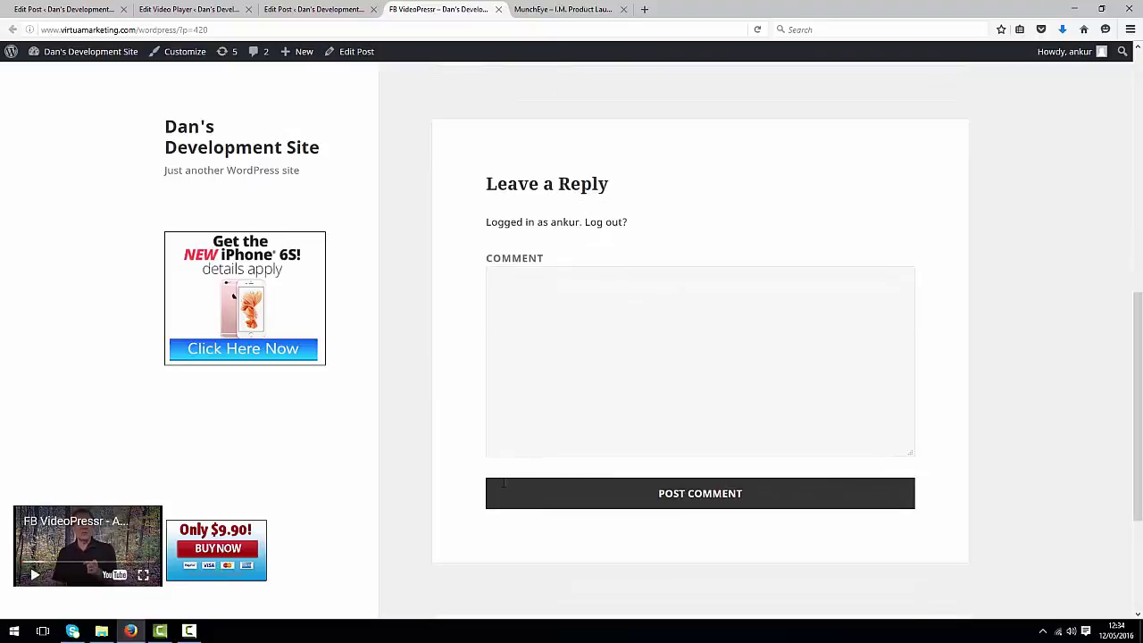
scroll(625, 420, "up", 5)
scroll(188, 531, "down", 3)
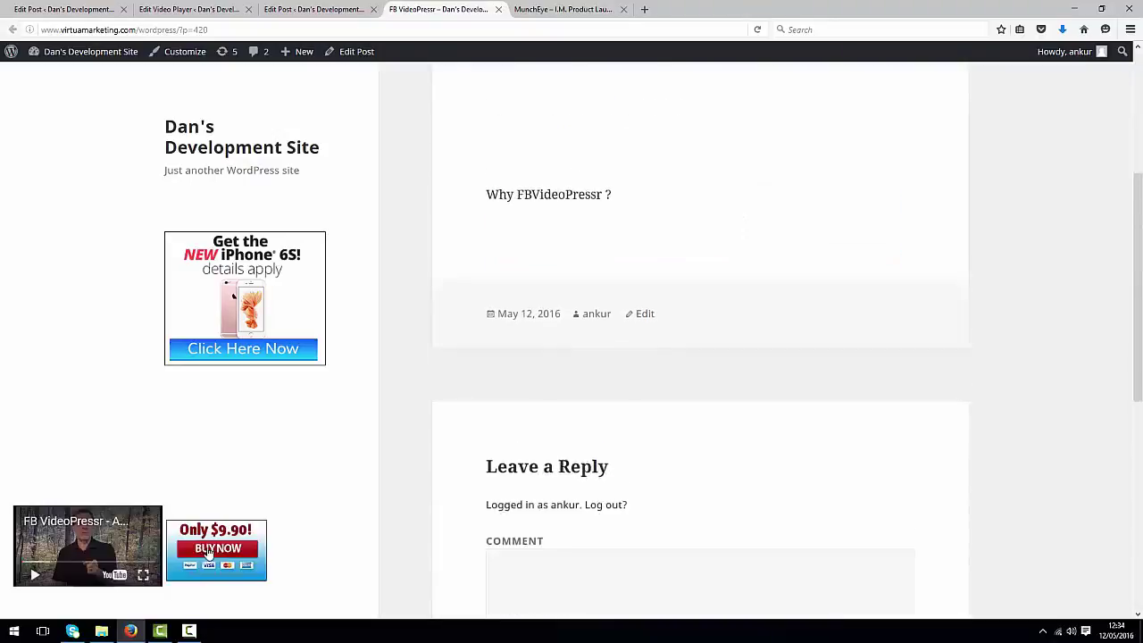